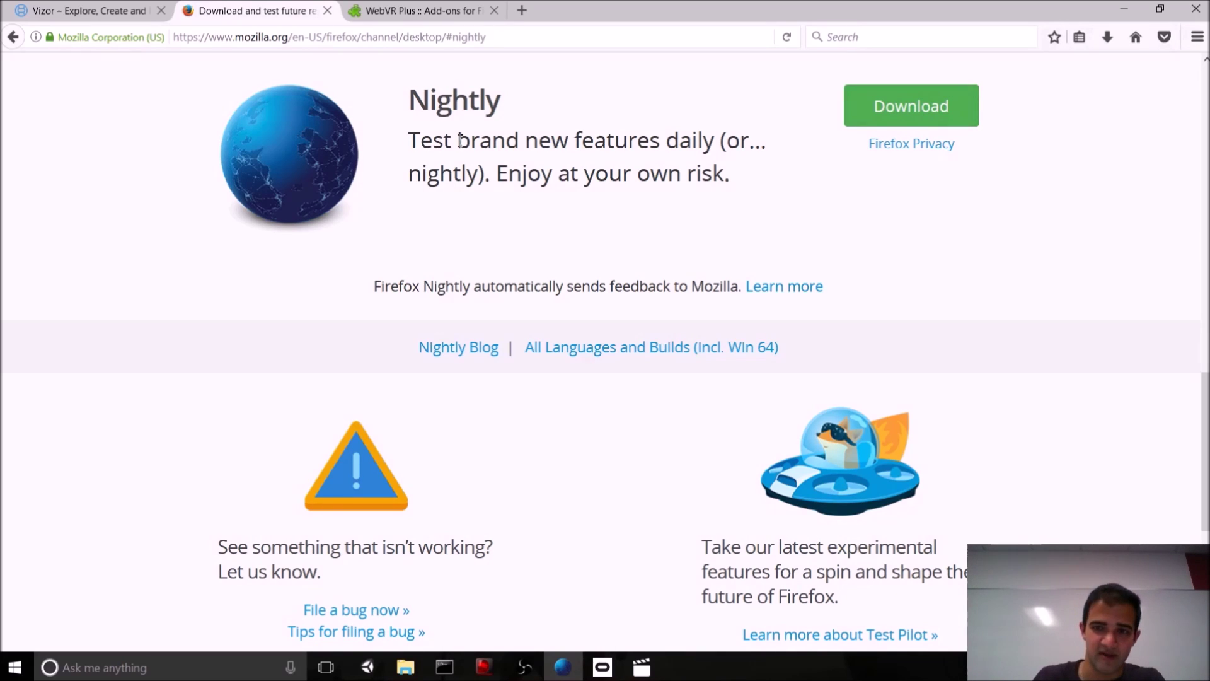
# View the WebVR Plus 0.7.0 add-on page on addons.mozilla.org.
pyautogui.click(409, 14)
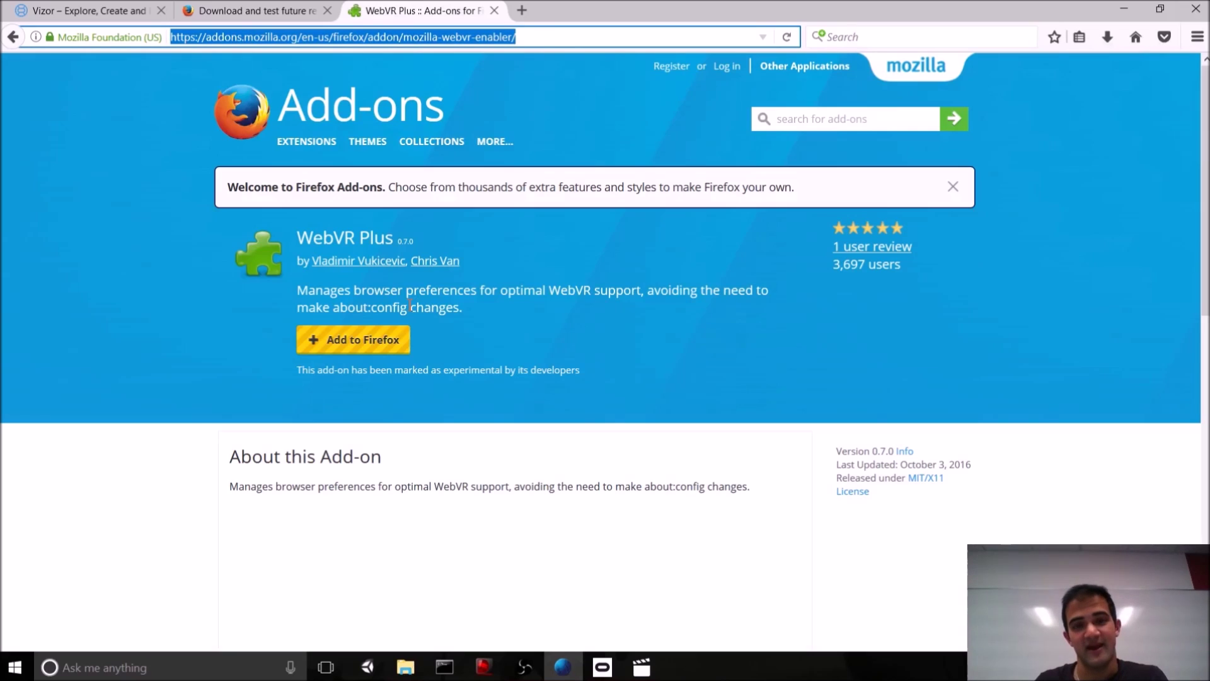
pyautogui.click(589, 667)
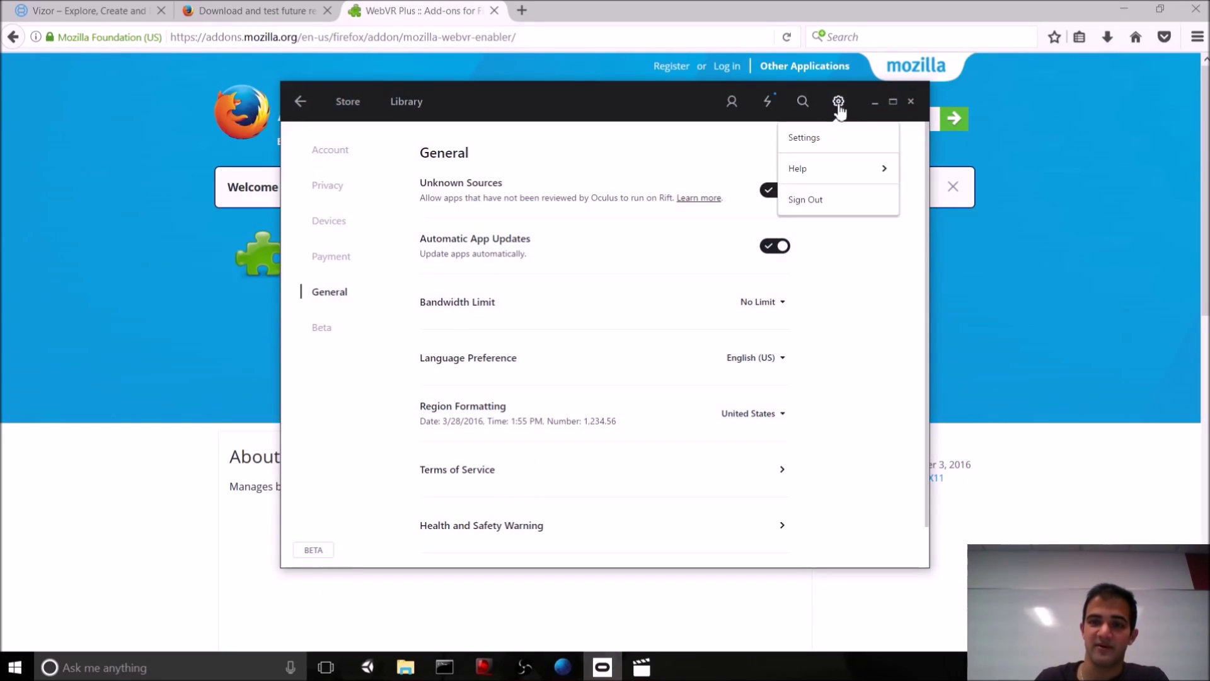
pyautogui.click(814, 138)
pyautogui.click(342, 295)
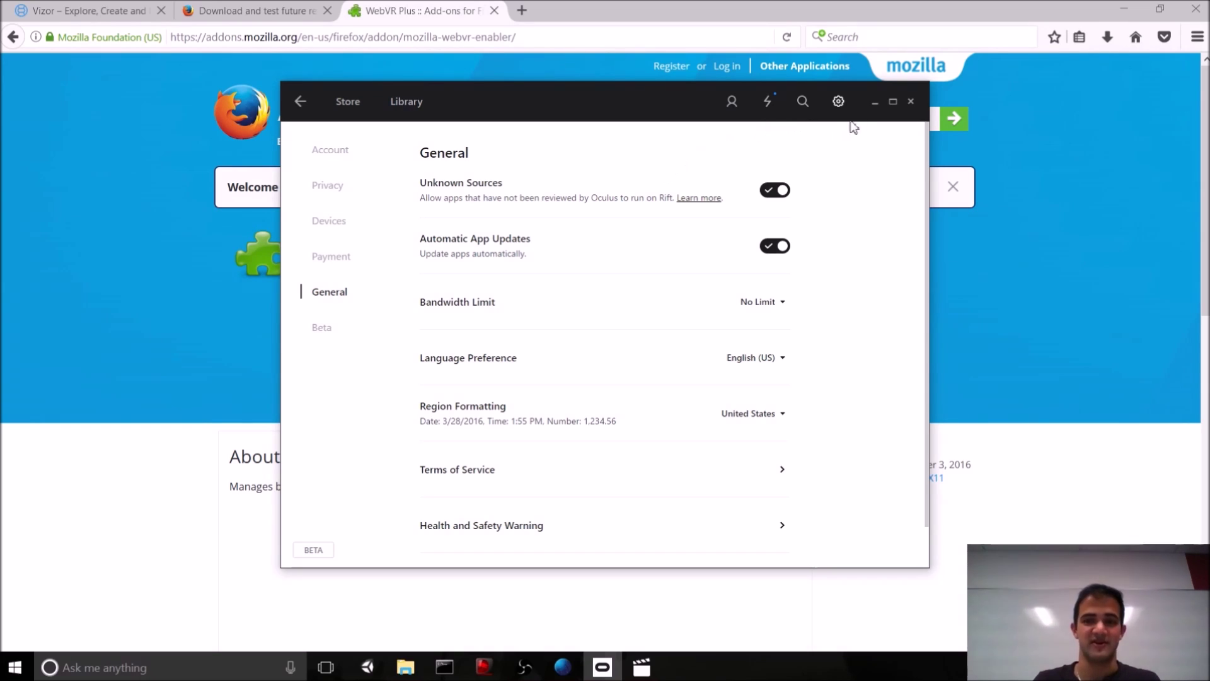
pyautogui.click(874, 108)
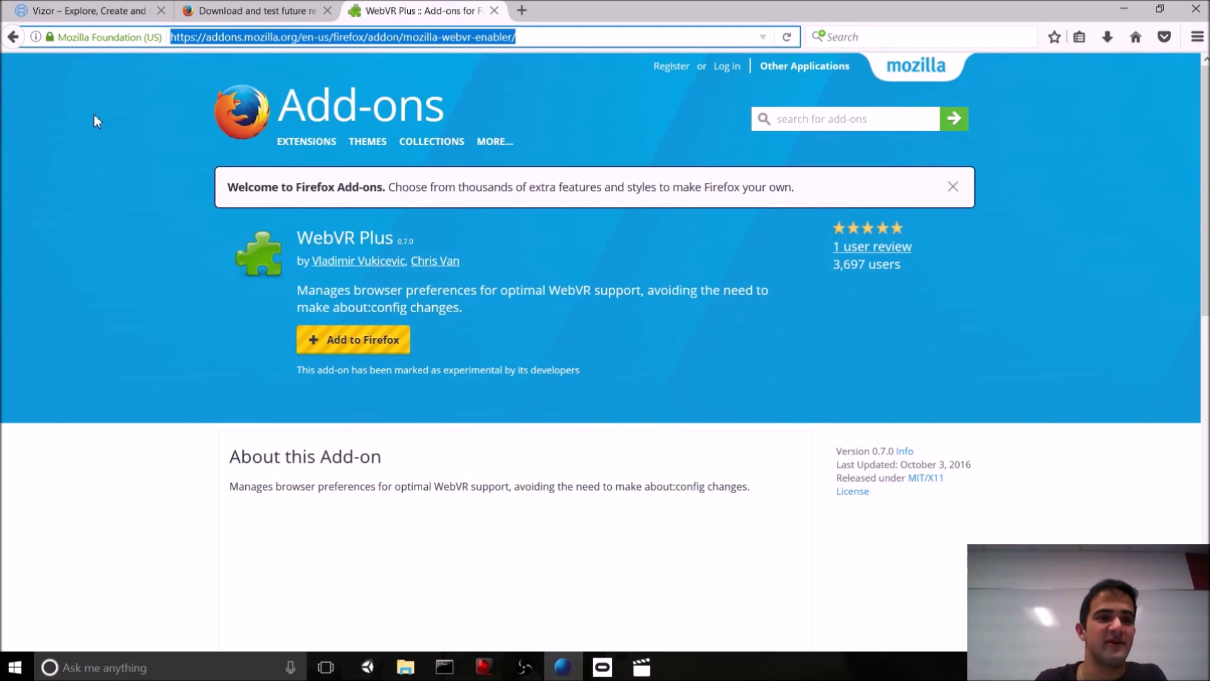
# Browse the vizor.io gallery and open the India3 photo under 360 Photos.
pyautogui.click(95, 11)
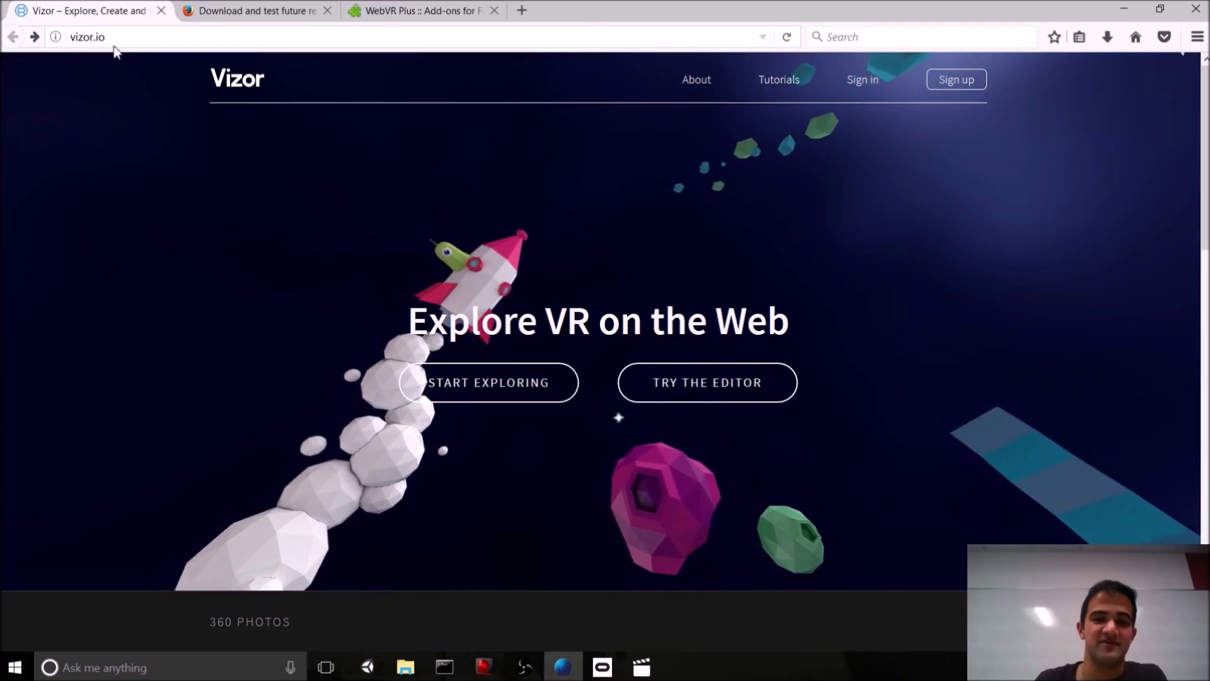
pyautogui.scroll(-7, 229, 227)
pyautogui.scroll(-4, 704, 304)
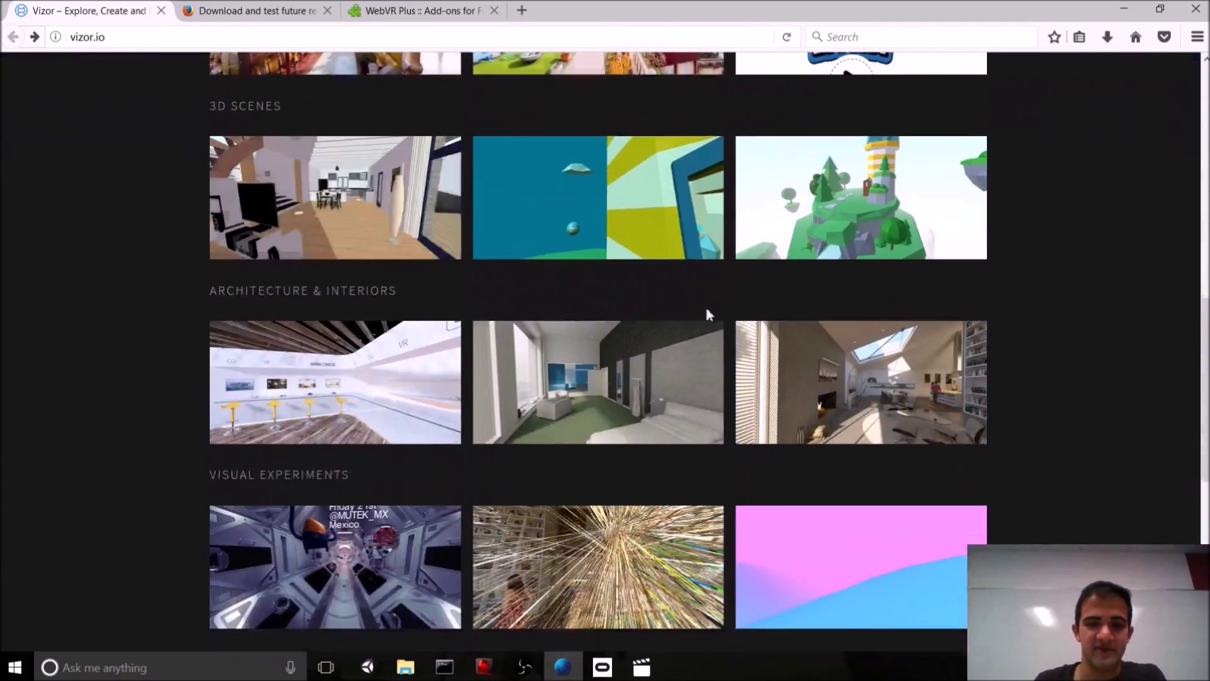
pyautogui.scroll(-4, 597, 377)
pyautogui.scroll(9, 598, 436)
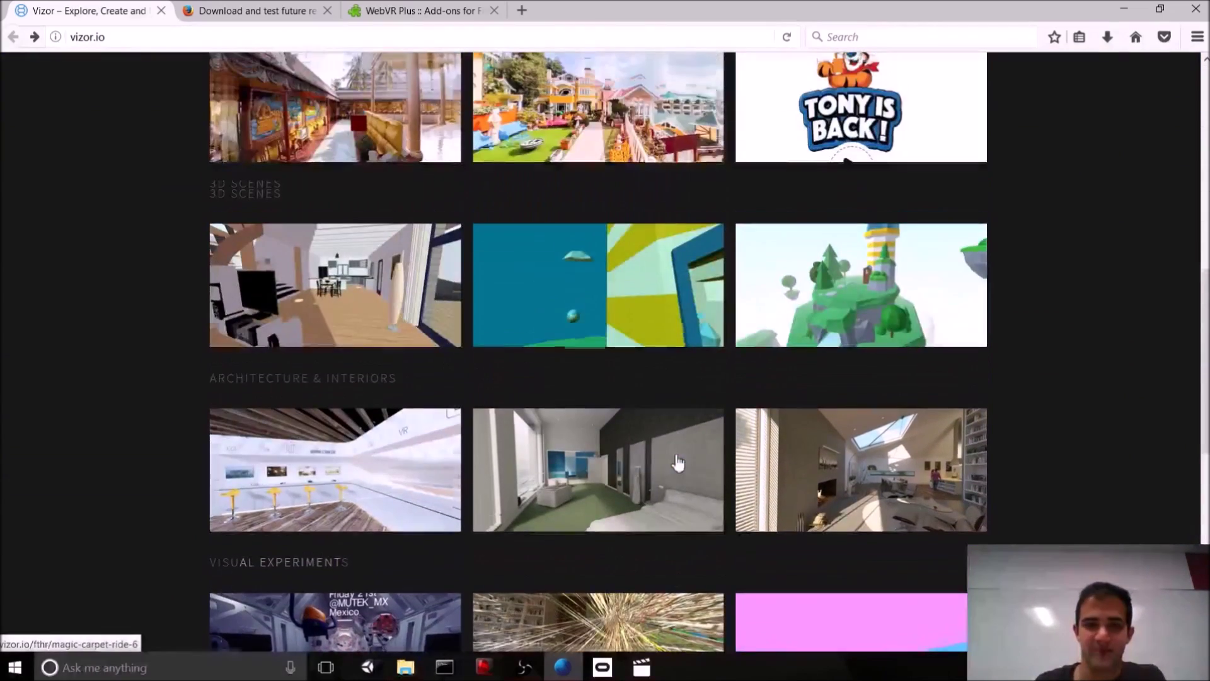
pyautogui.scroll(-4, 577, 426)
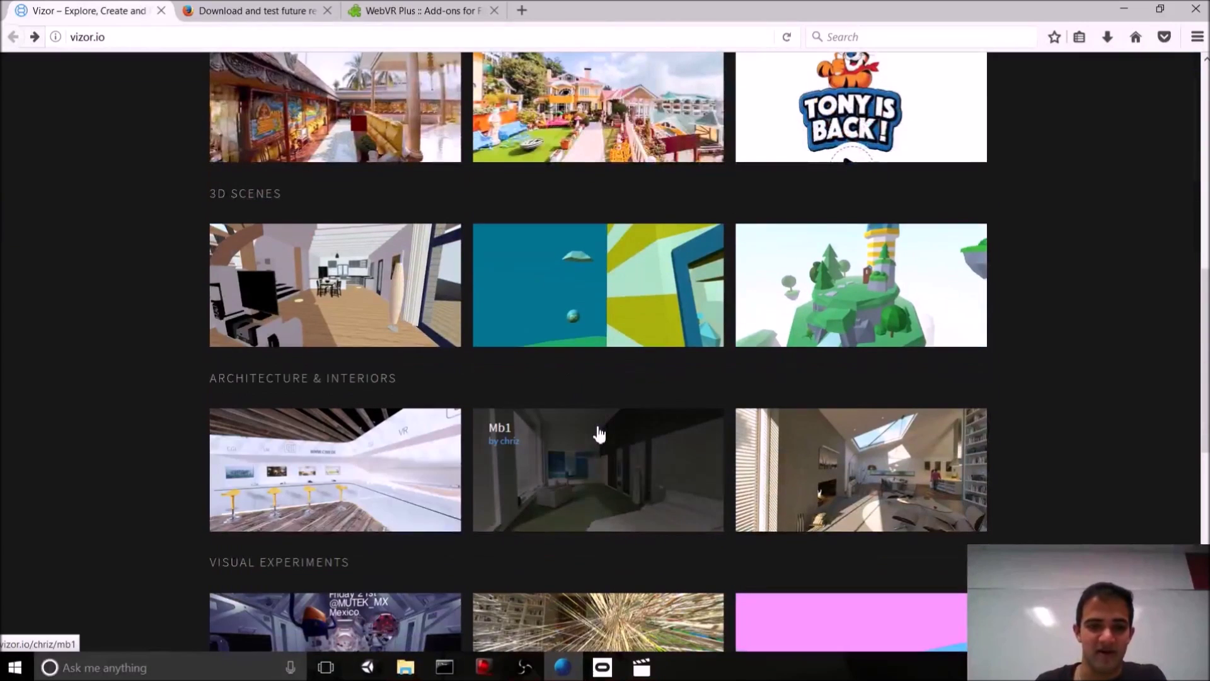
pyautogui.scroll(-3, 616, 426)
pyautogui.scroll(4, 655, 448)
pyautogui.scroll(2, 652, 435)
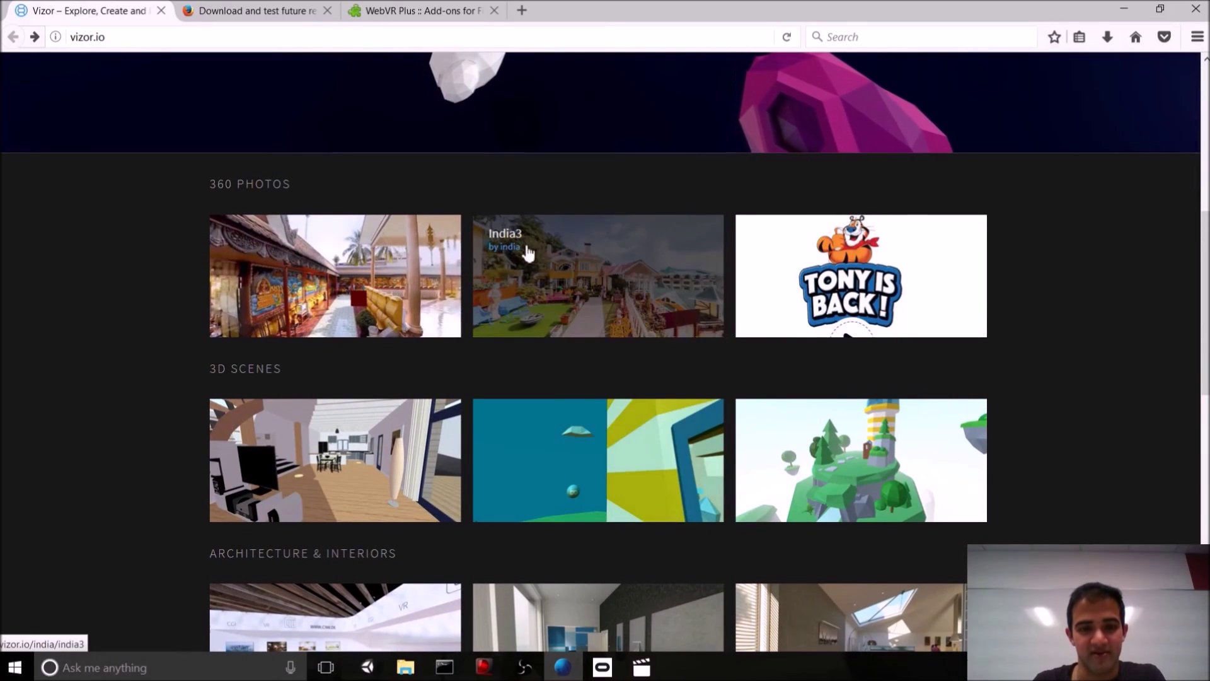
pyautogui.click(593, 264)
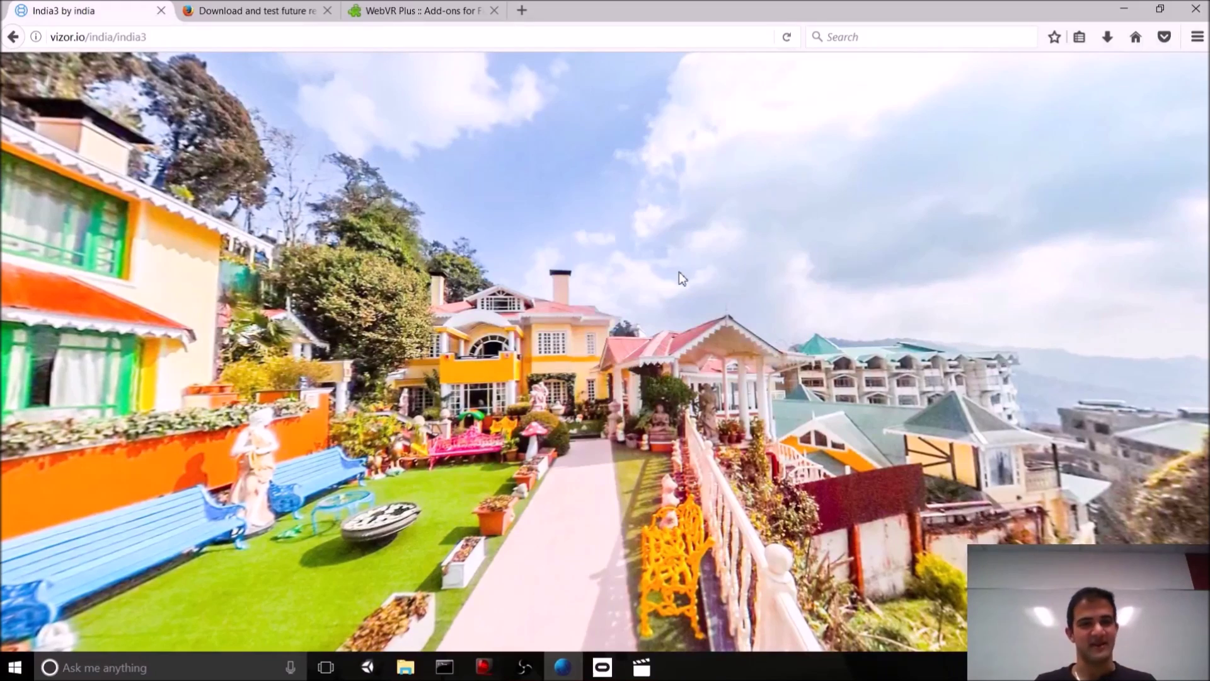
# View the India3 panorama in stereo VR, then go back to the vizor.io gallery.
pyautogui.moveTo(758, 271)
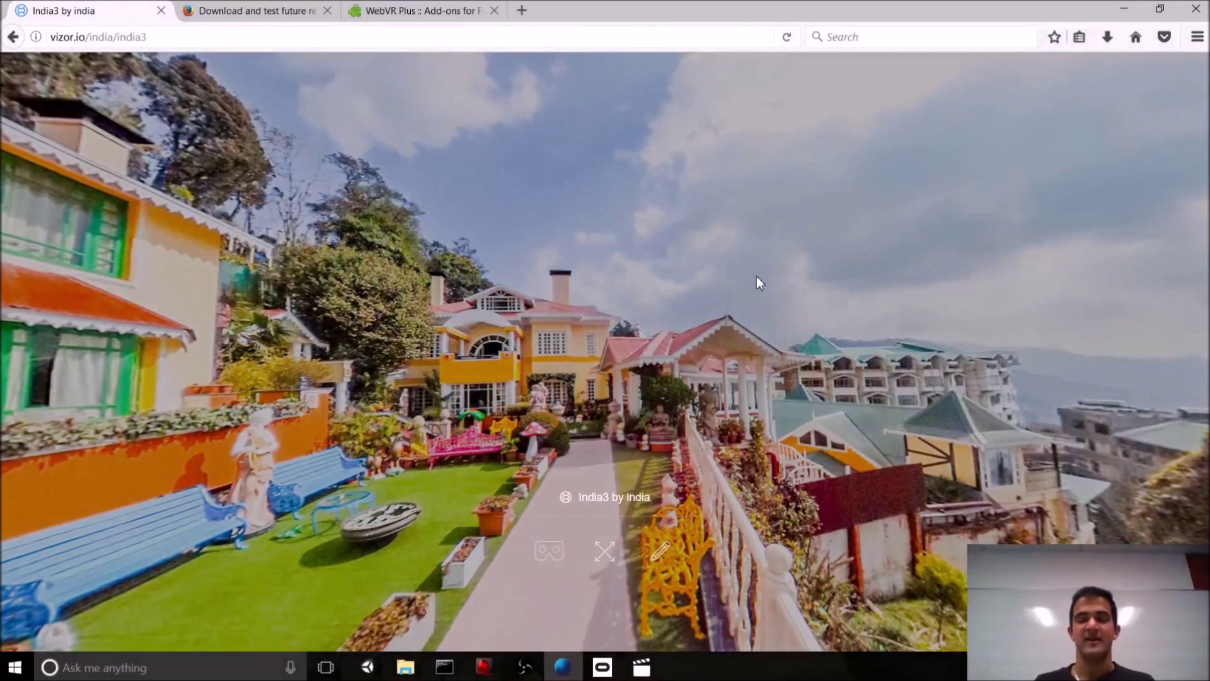
pyautogui.click(549, 551)
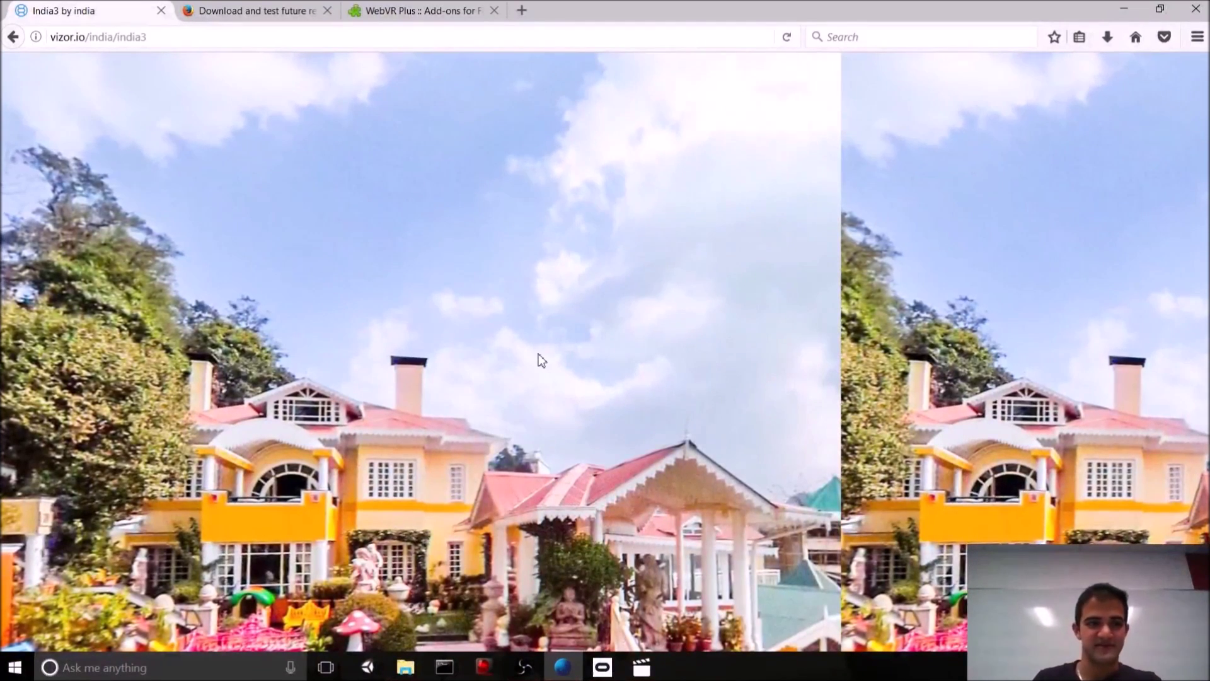
pyautogui.click(13, 37)
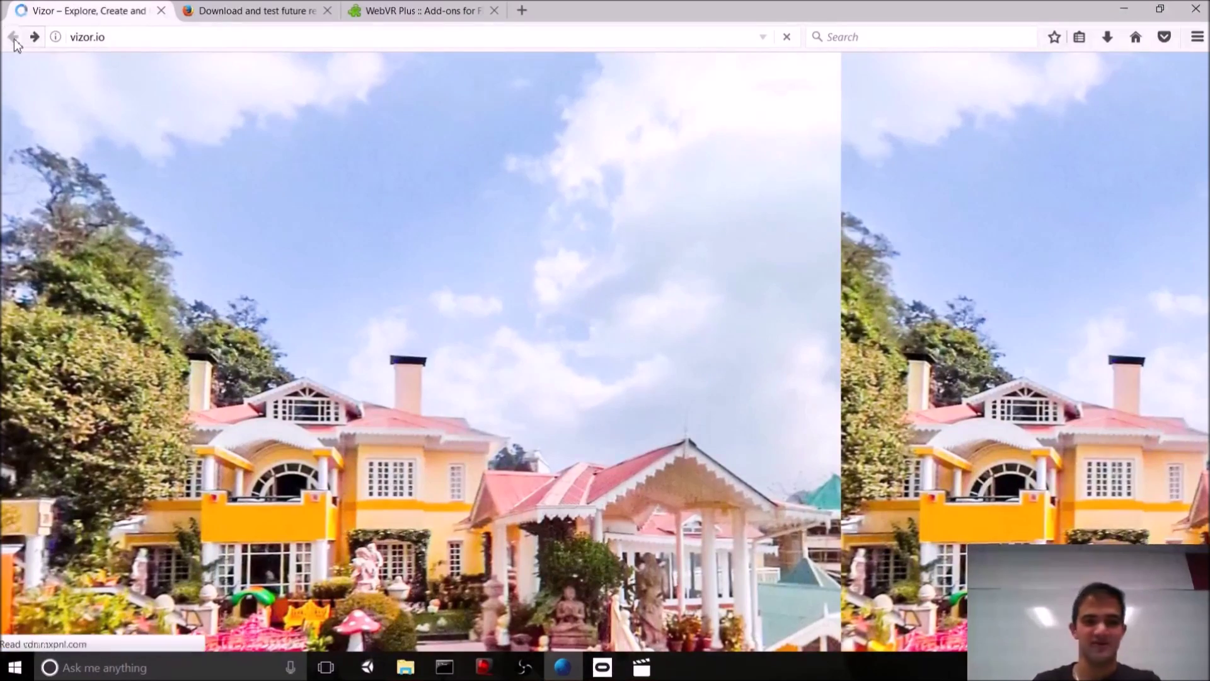
# Browse down the gallery and back, then launch the editor via TRY THE EDITOR.
pyautogui.scroll(-7, 649, 411)
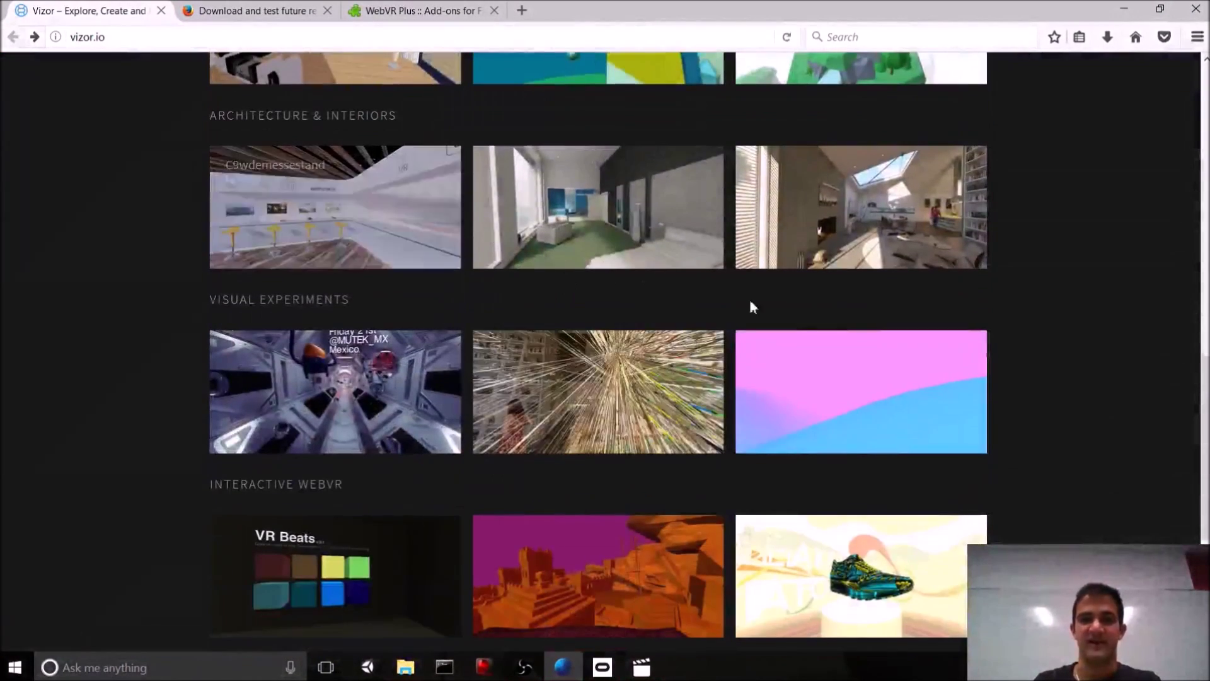
pyautogui.scroll(-3, 576, 303)
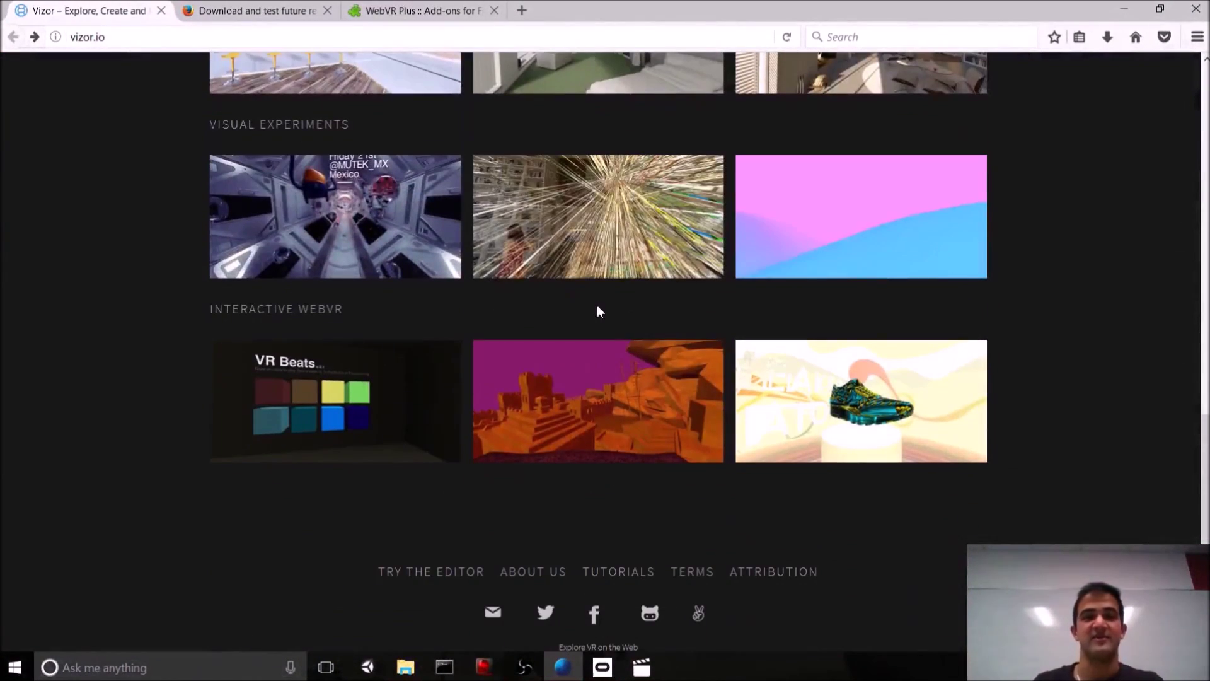
pyautogui.scroll(10, 557, 297)
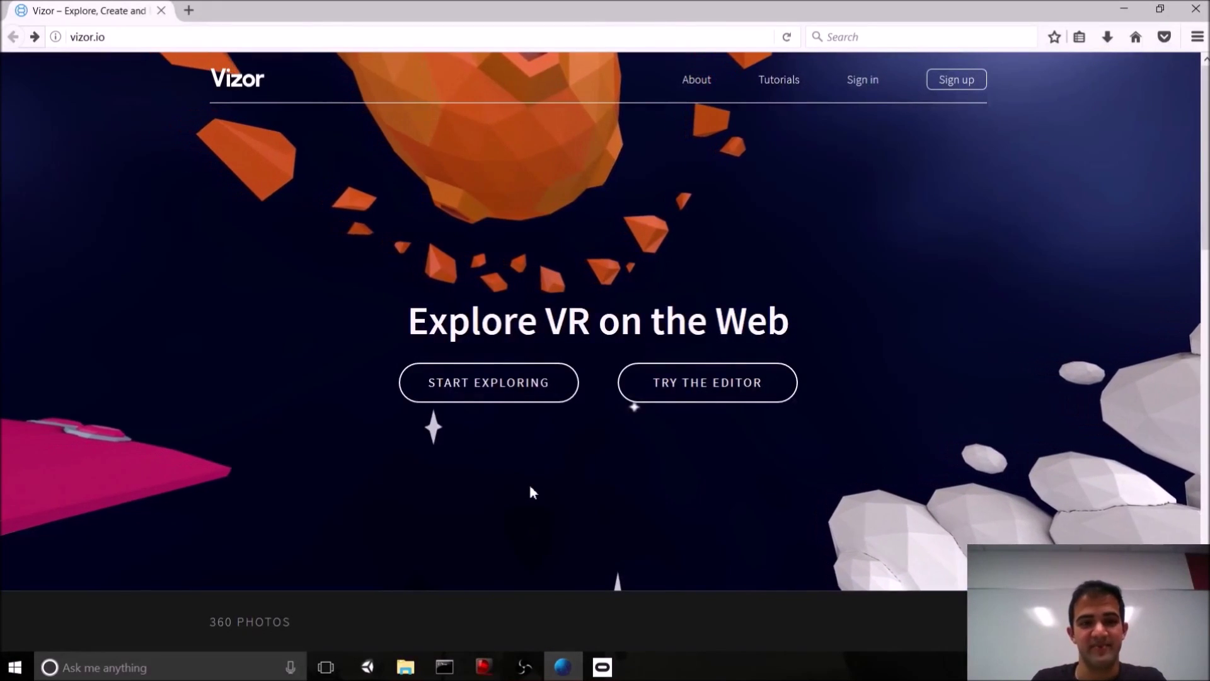
pyautogui.click(697, 384)
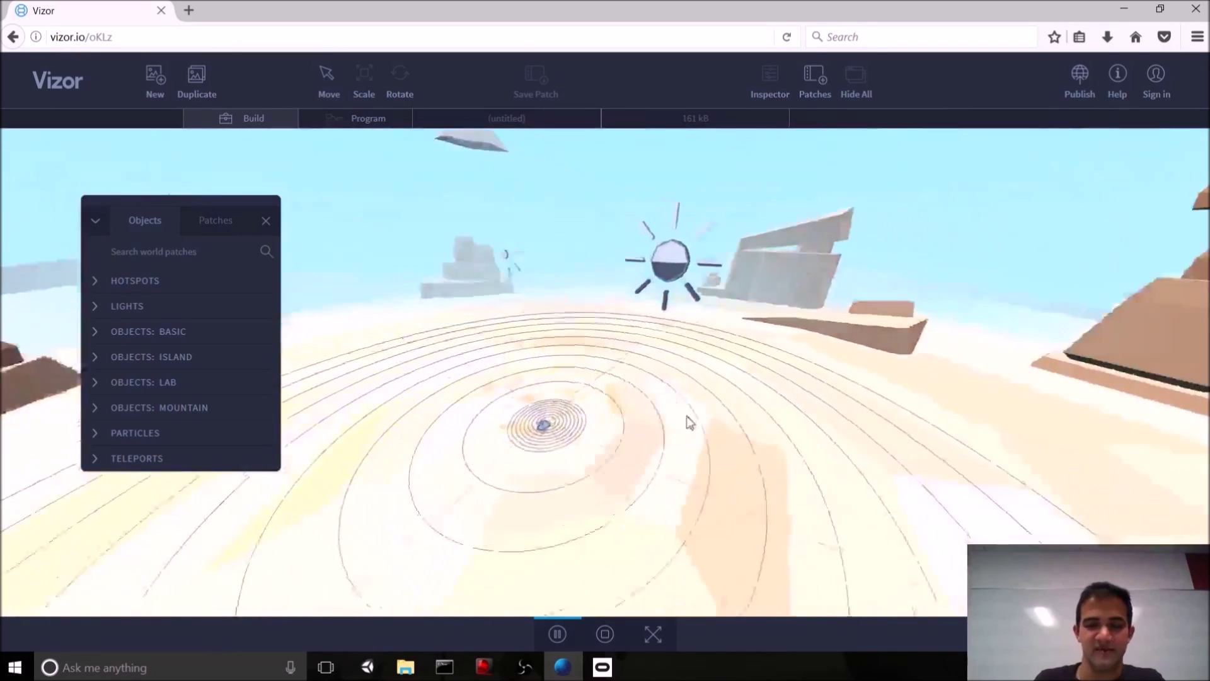
# Orbit around the island and move the Backgound pillars object across the ground.
pyautogui.moveTo(690, 422); pyautogui.dragTo(834, 416)
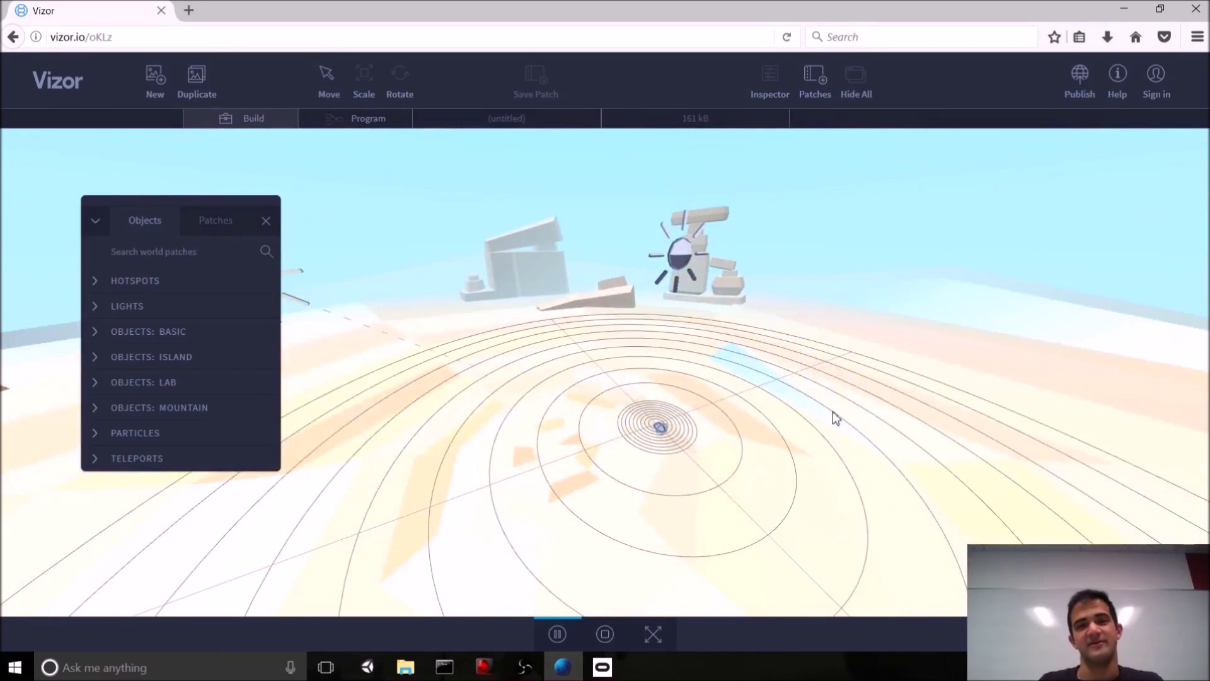
pyautogui.moveTo(835, 417); pyautogui.dragTo(733, 460)
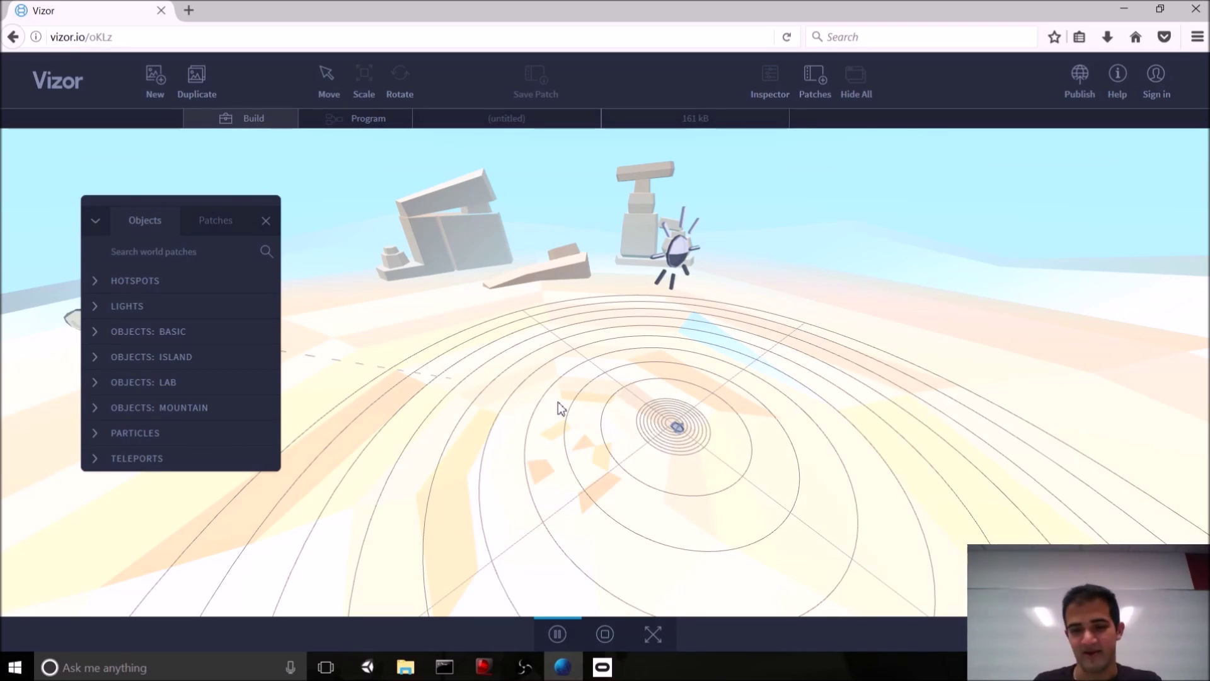
pyautogui.moveTo(559, 408); pyautogui.dragTo(643, 427)
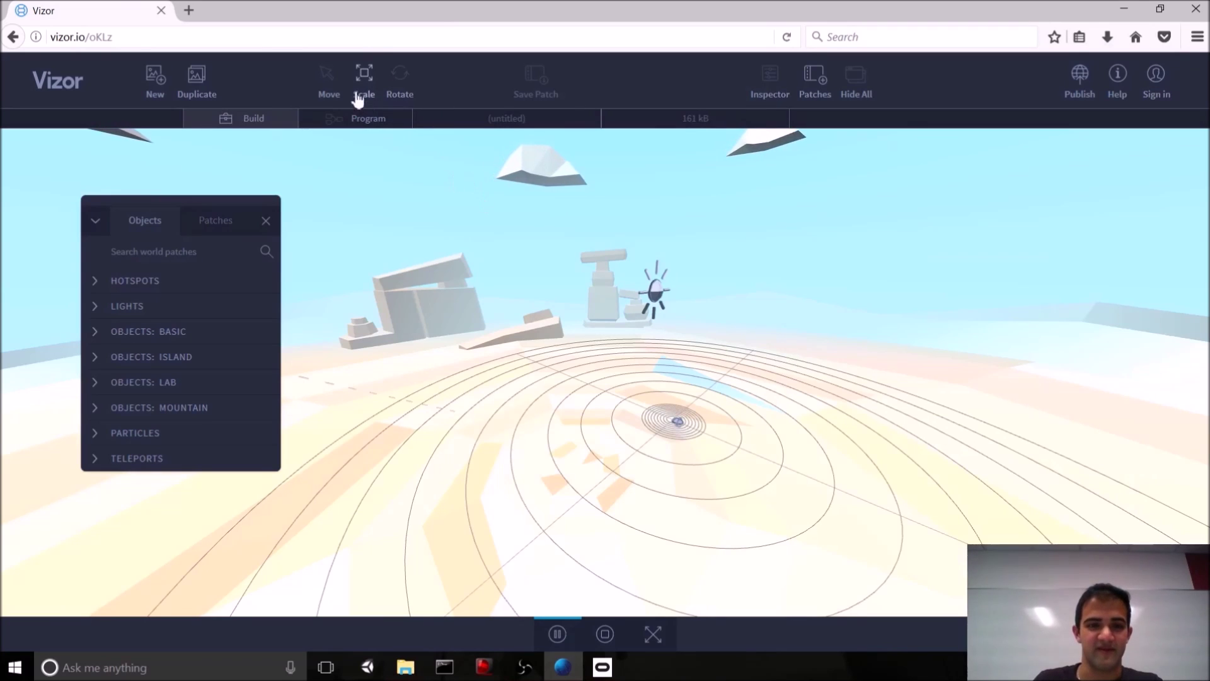
pyautogui.click(592, 441)
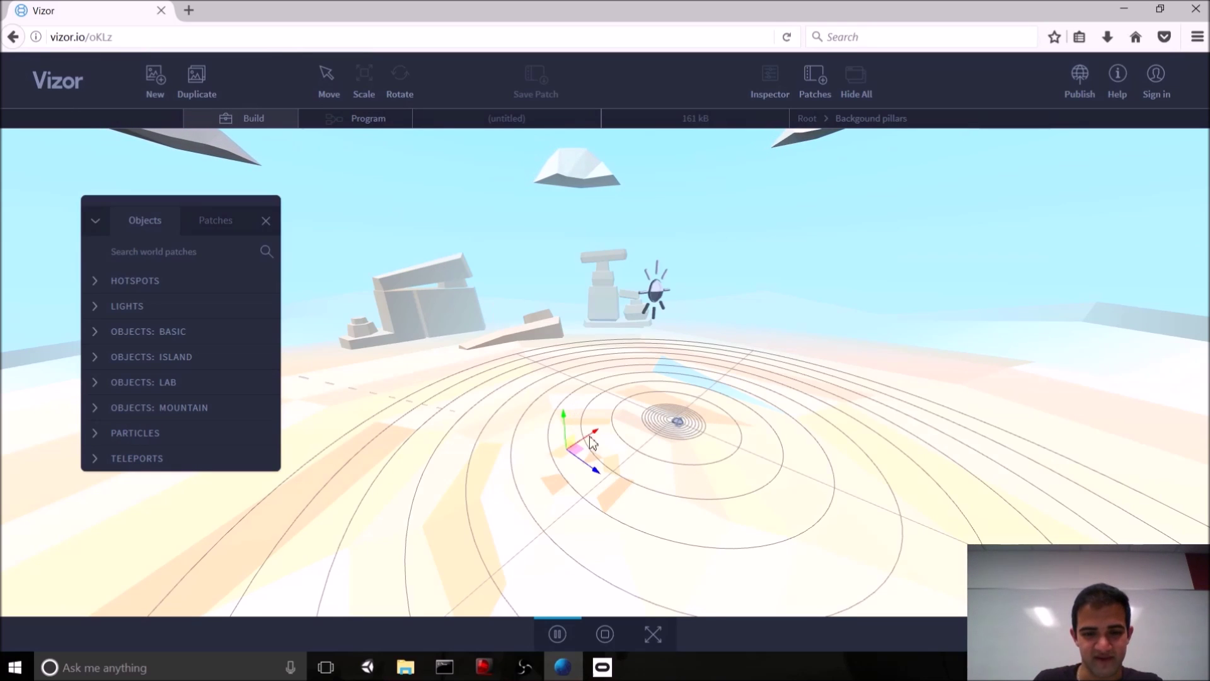
pyautogui.moveTo(599, 437); pyautogui.dragTo(622, 424)
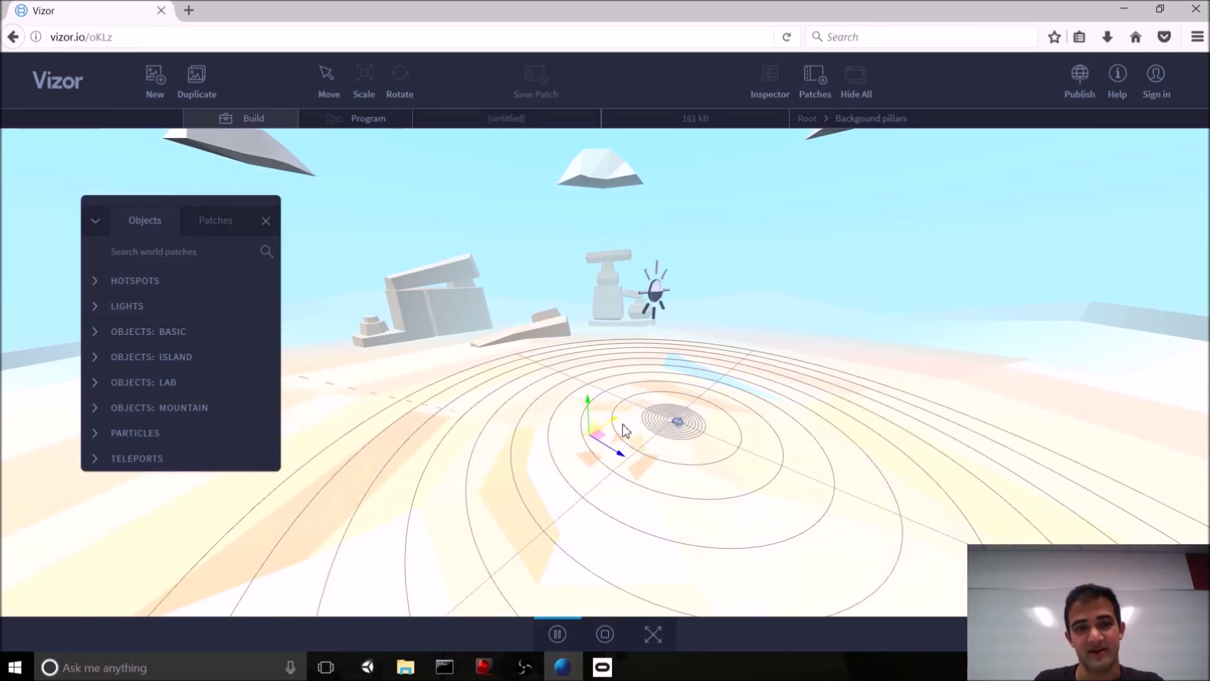
# Rotate the pillars slightly, reposition the Objects panel, and expand the Mountain category.
pyautogui.click(361, 84)
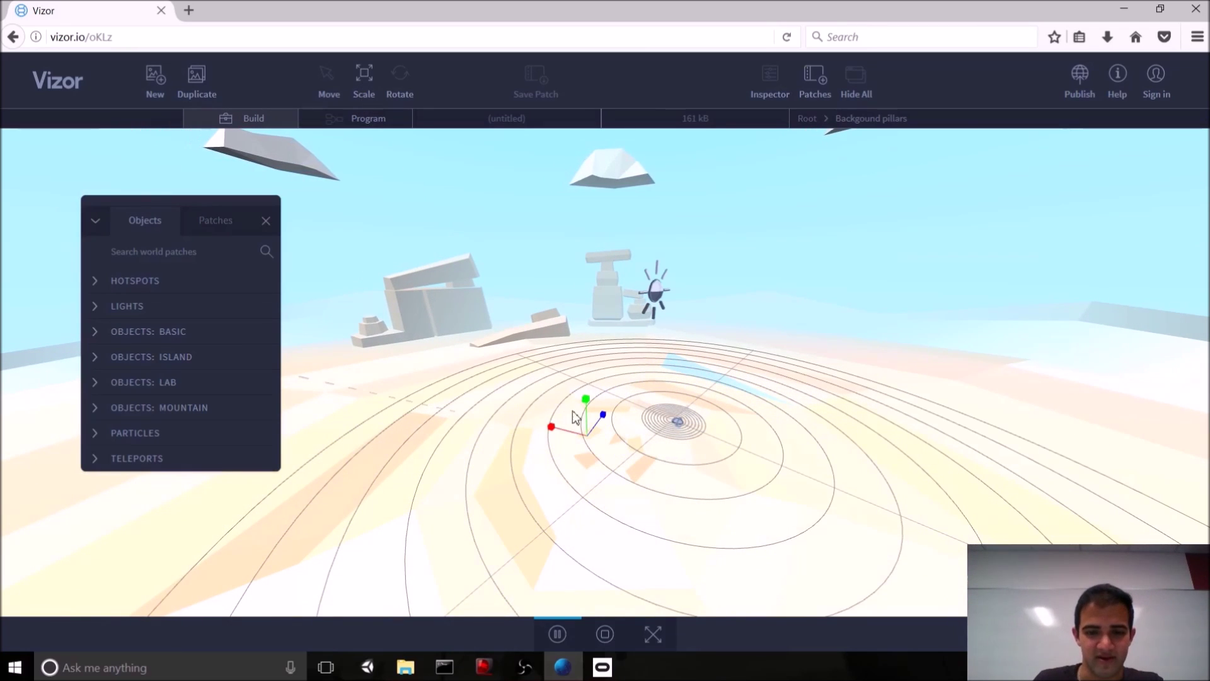
pyautogui.click(404, 89)
pyautogui.moveTo(570, 404)
pyautogui.mouseDown()
pyautogui.moveTo(554, 433)
pyautogui.moveTo(567, 421)
pyautogui.mouseUp()
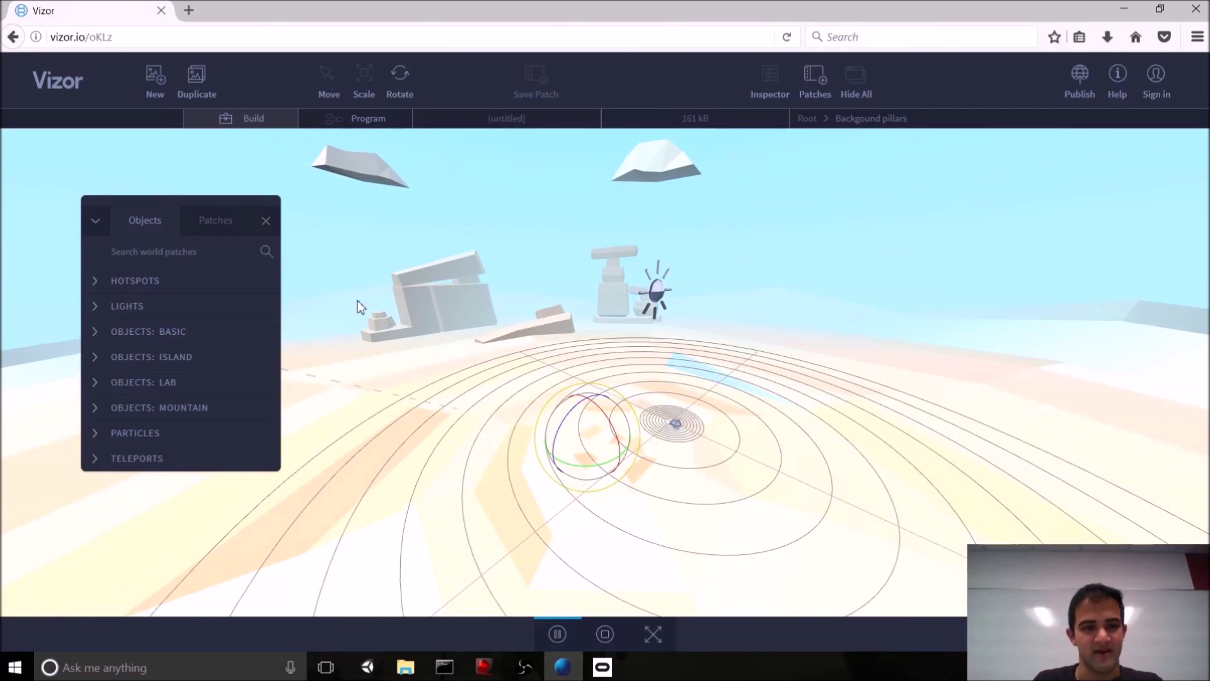
pyautogui.moveTo(251, 207); pyautogui.dragTo(302, 241)
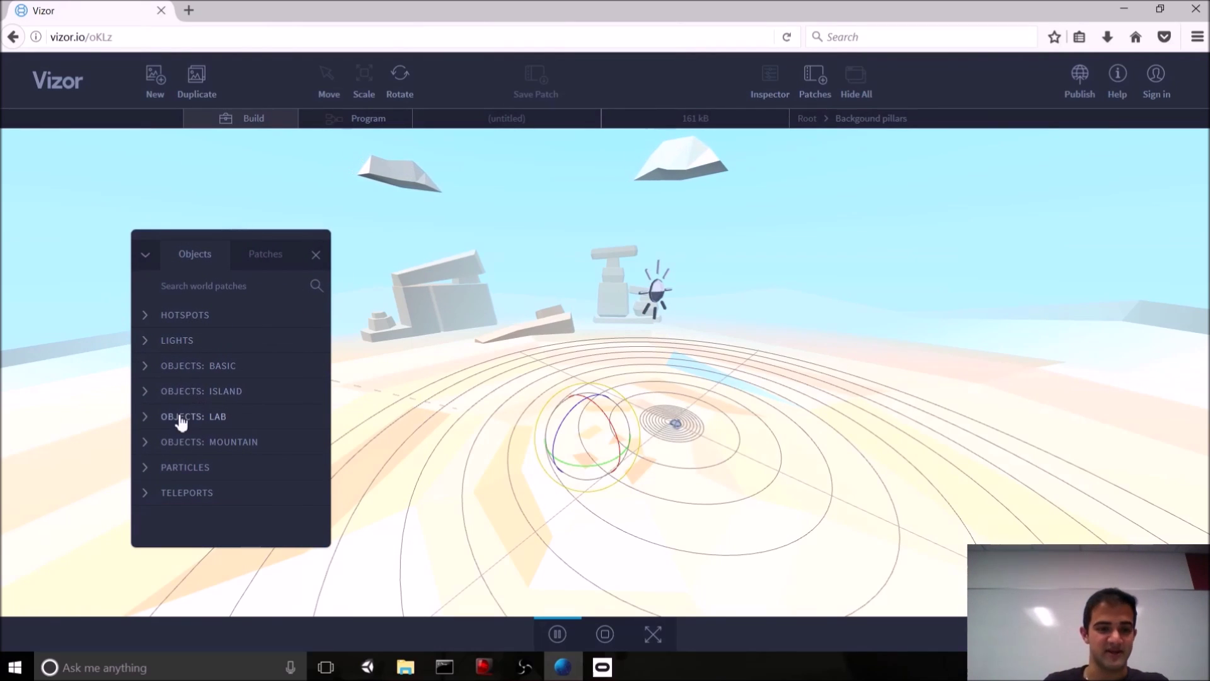
pyautogui.click(151, 443)
# Add a Crystal from the Mountain objects to the scene.
pyautogui.scroll(-1, 195, 429)
pyautogui.scroll(-2, 194, 428)
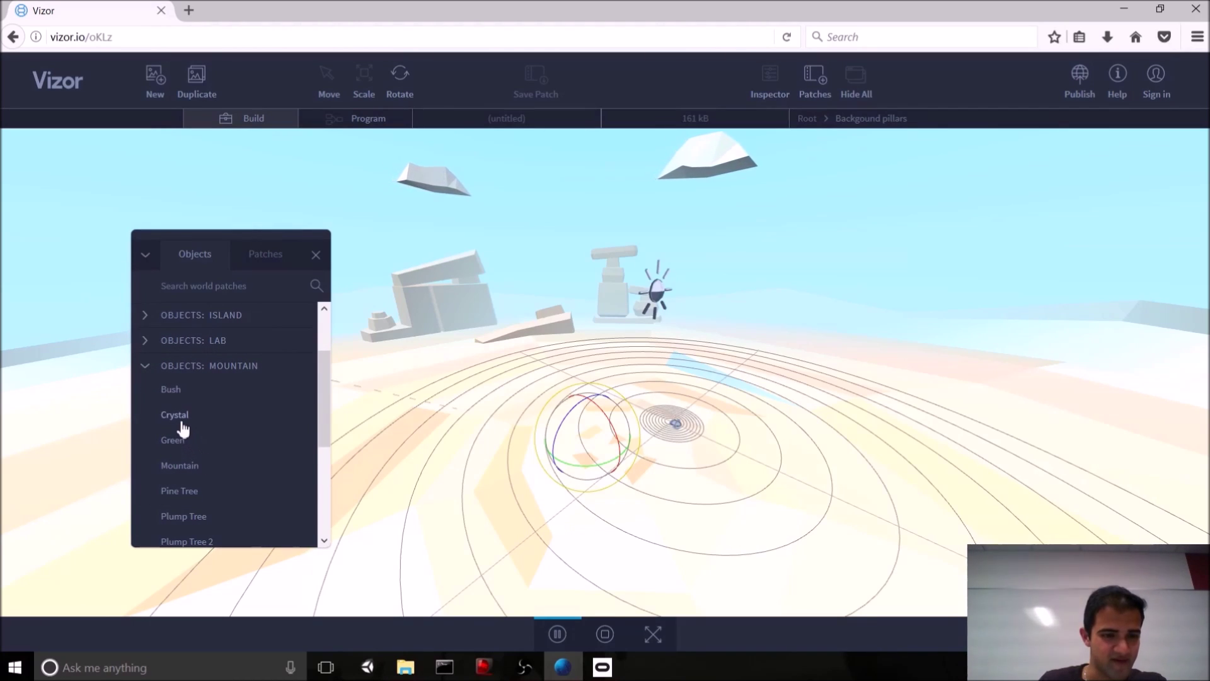
pyautogui.click(181, 423)
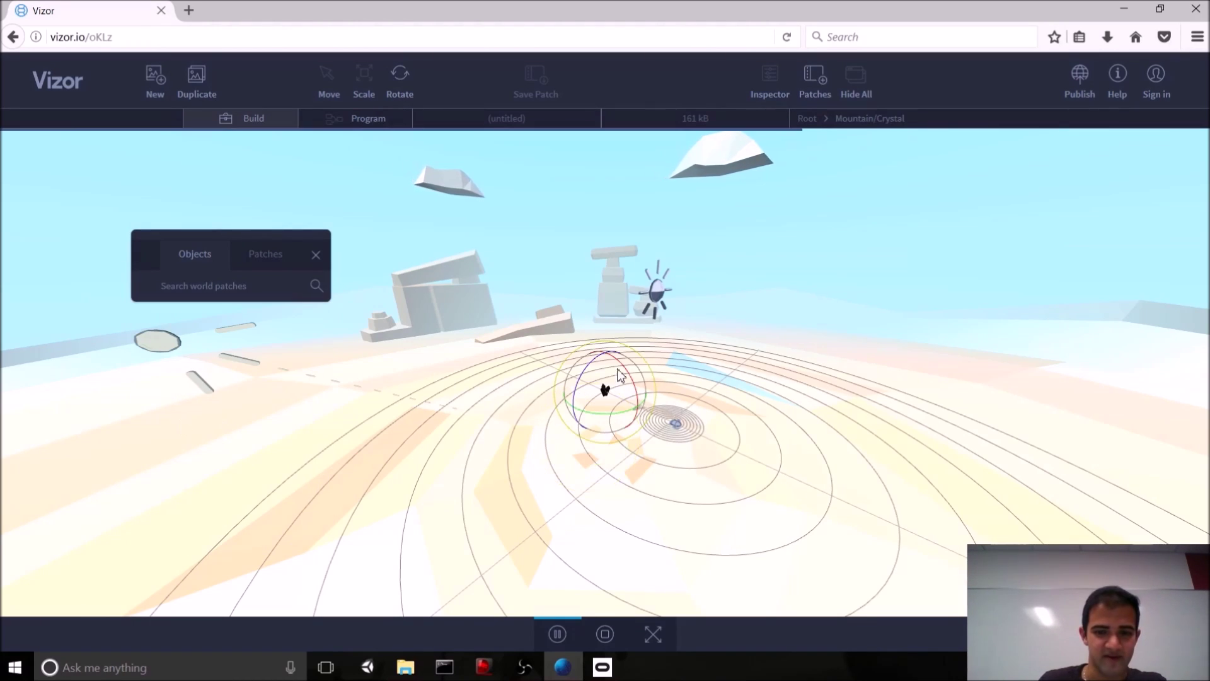
pyautogui.scroll(3, 624, 419)
pyautogui.scroll(-1, 624, 422)
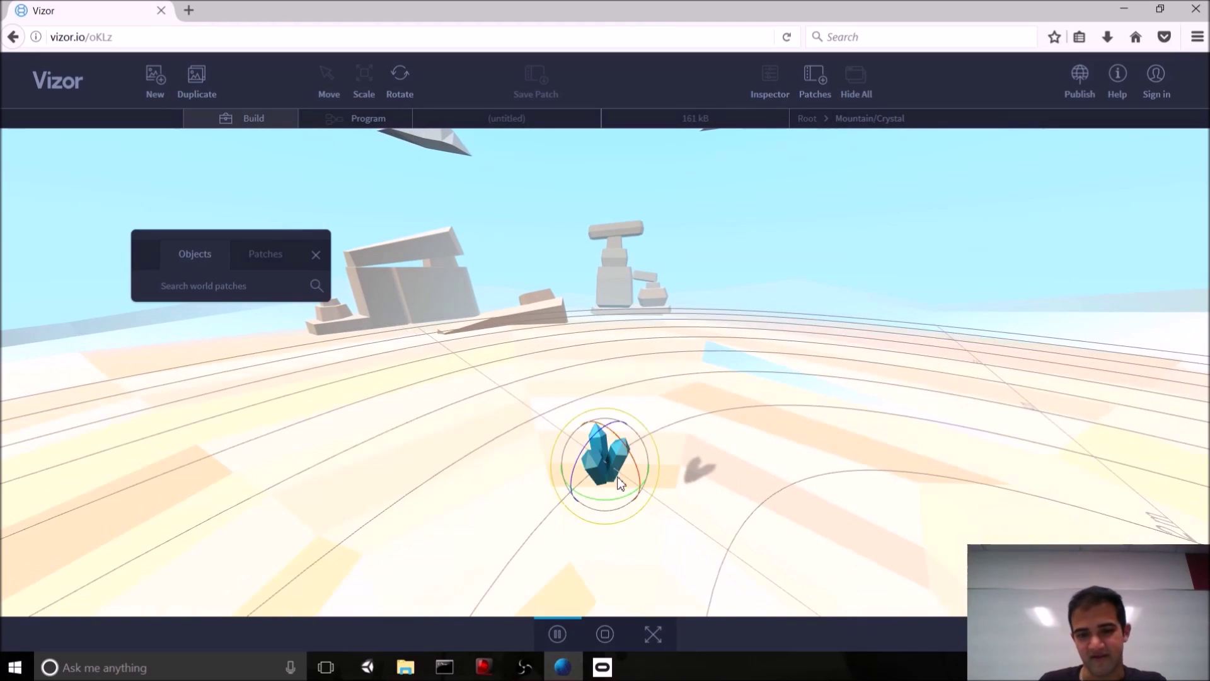
pyautogui.moveTo(623, 423); pyautogui.dragTo(620, 482)
# Place a Plump Tree in the scene and move it off the crystal.
pyautogui.click(220, 286)
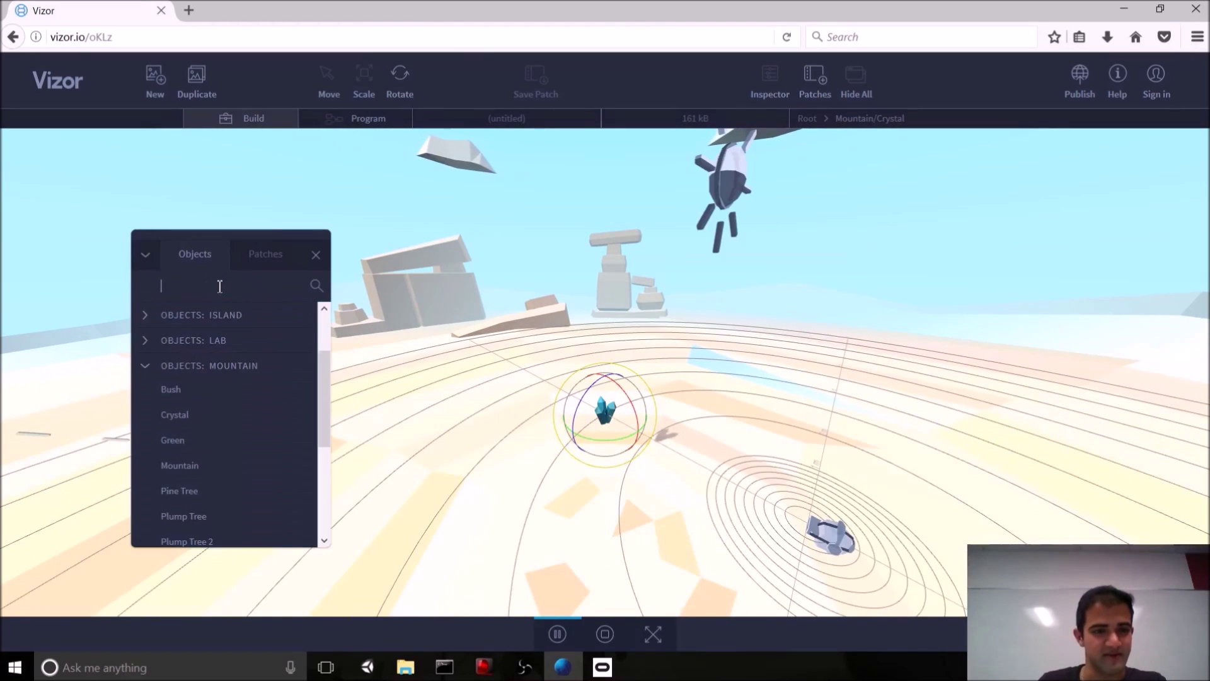
pyautogui.scroll(-2, 214, 359)
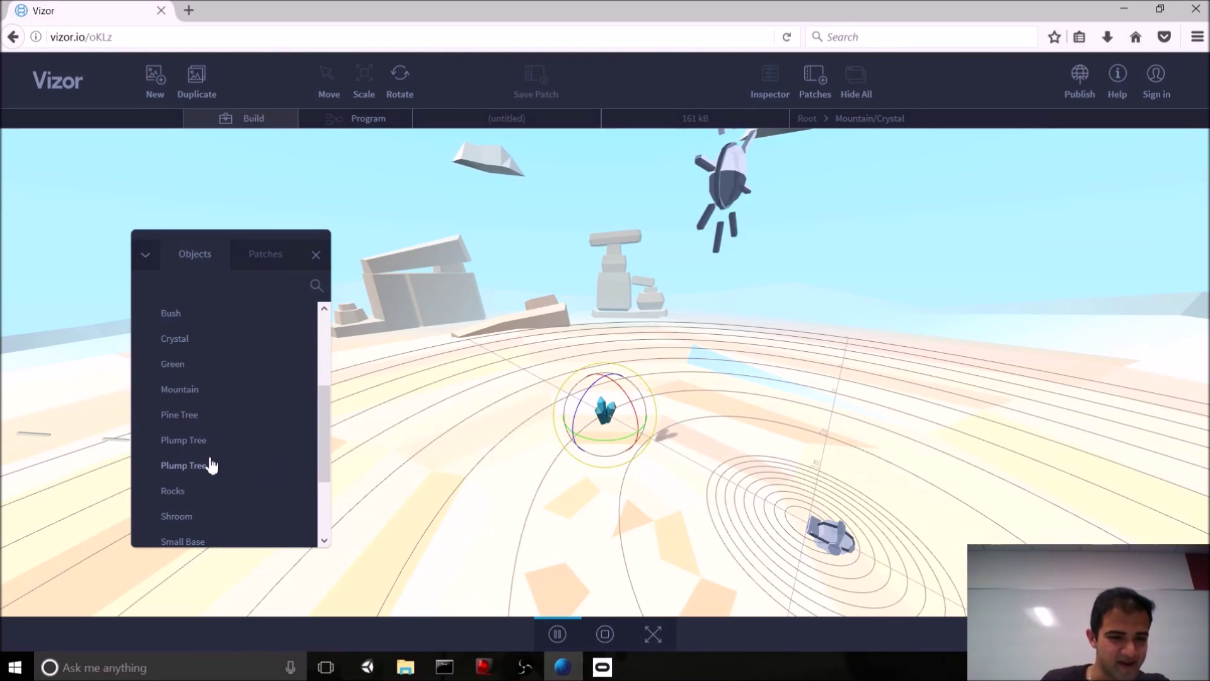
pyautogui.moveTo(204, 452); pyautogui.dragTo(413, 444)
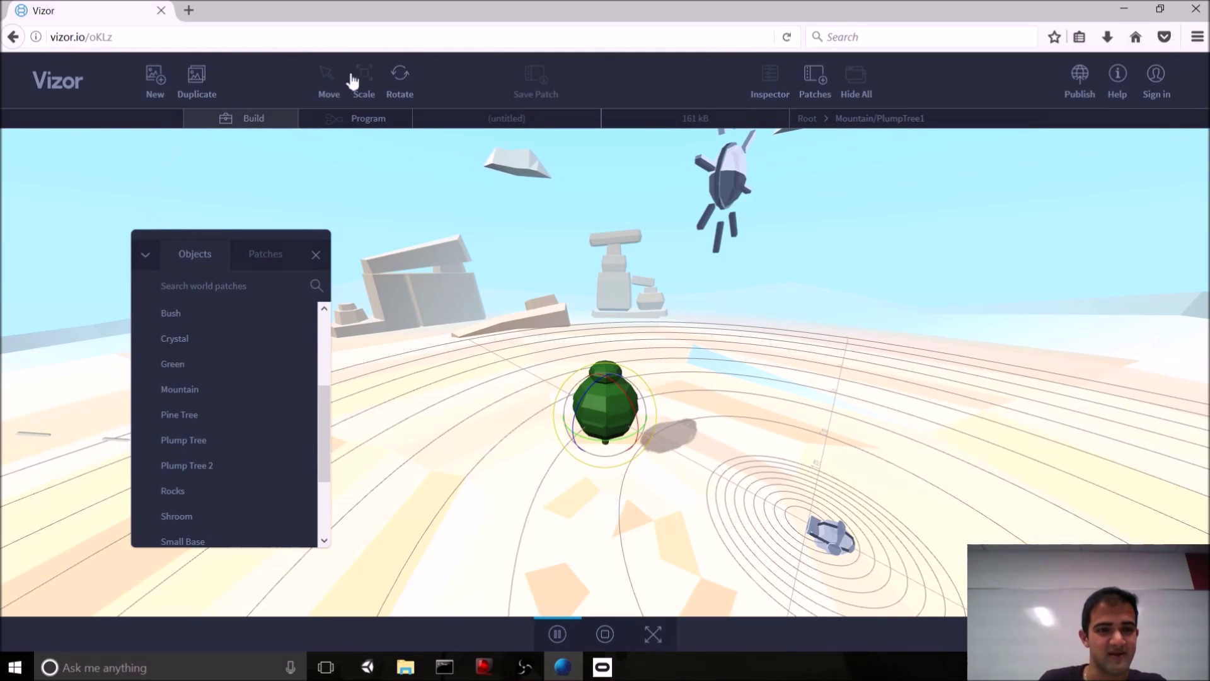
pyautogui.click(340, 84)
pyautogui.moveTo(627, 416); pyautogui.dragTo(539, 386)
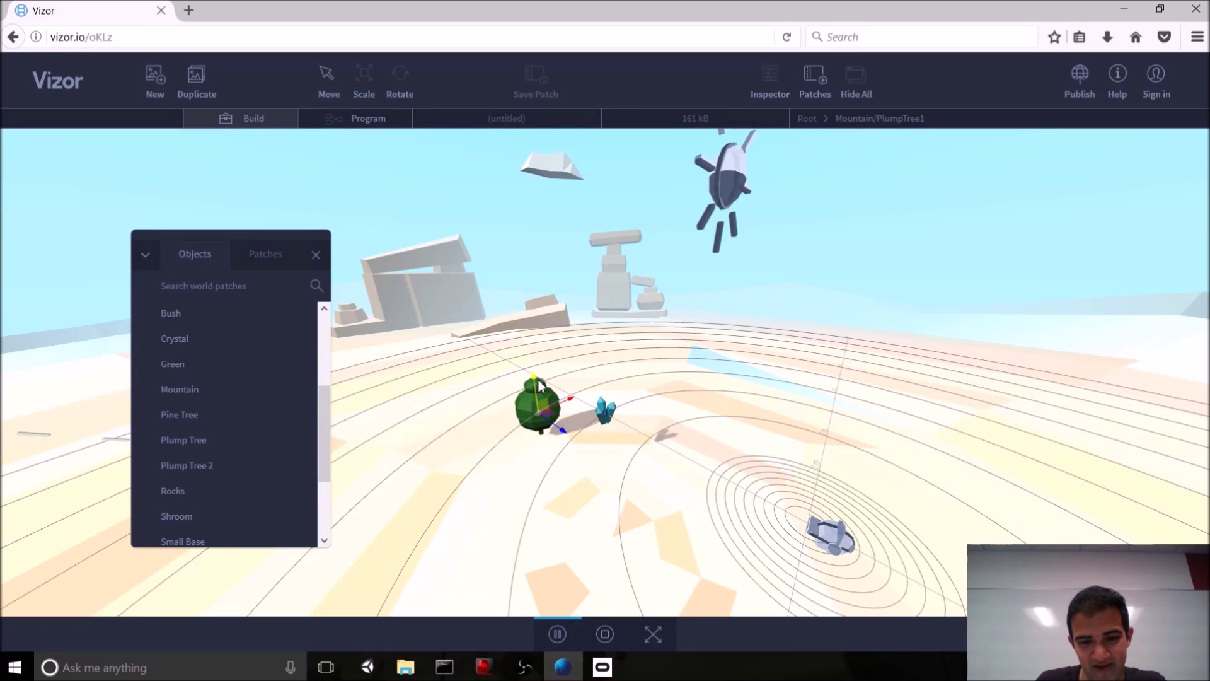
# Nudge the crystal toward the viewer, reframe the view, and collapse the Mountain category.
pyautogui.click(611, 409)
pyautogui.moveTo(614, 406)
pyautogui.mouseDown()
pyautogui.moveTo(615, 461)
pyautogui.moveTo(525, 368)
pyautogui.moveTo(616, 405)
pyautogui.mouseUp()
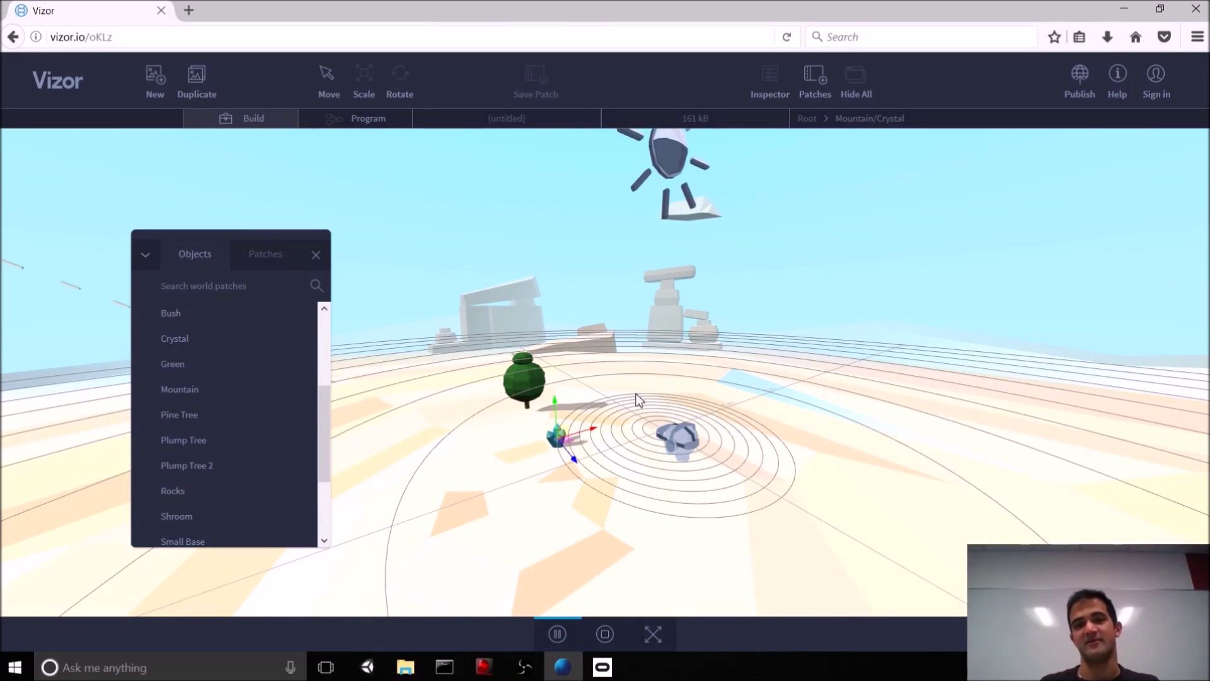
pyautogui.moveTo(656, 374); pyautogui.dragTo(840, 451)
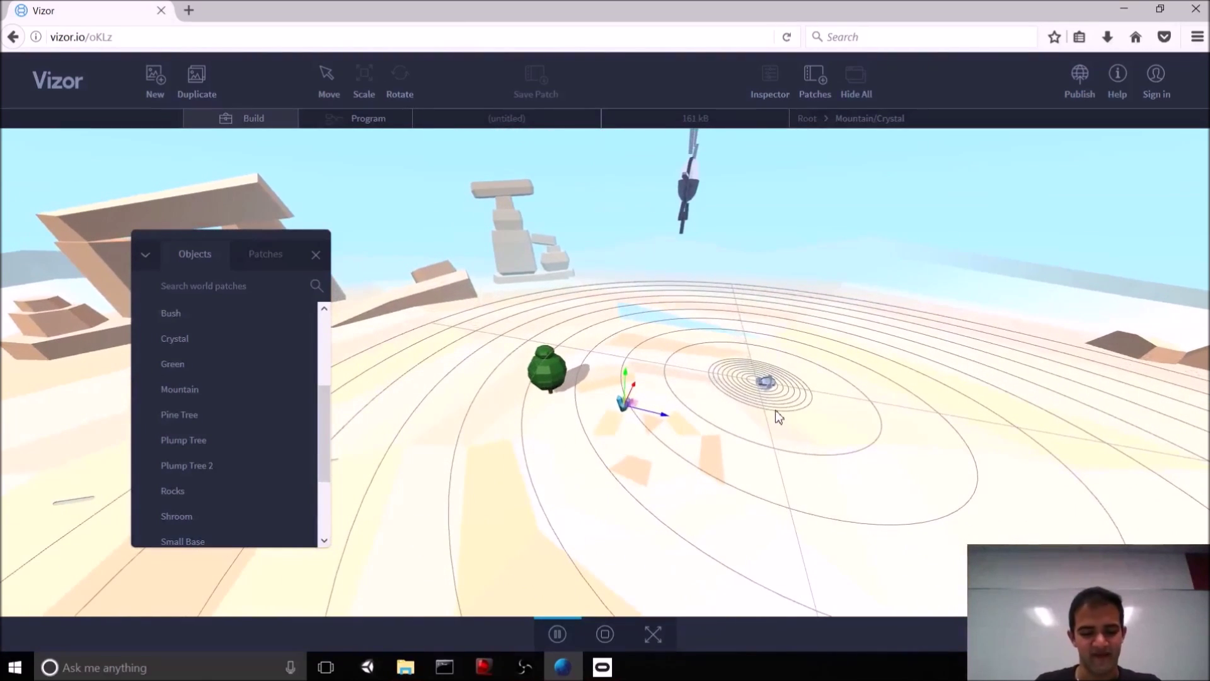
pyautogui.press('f')
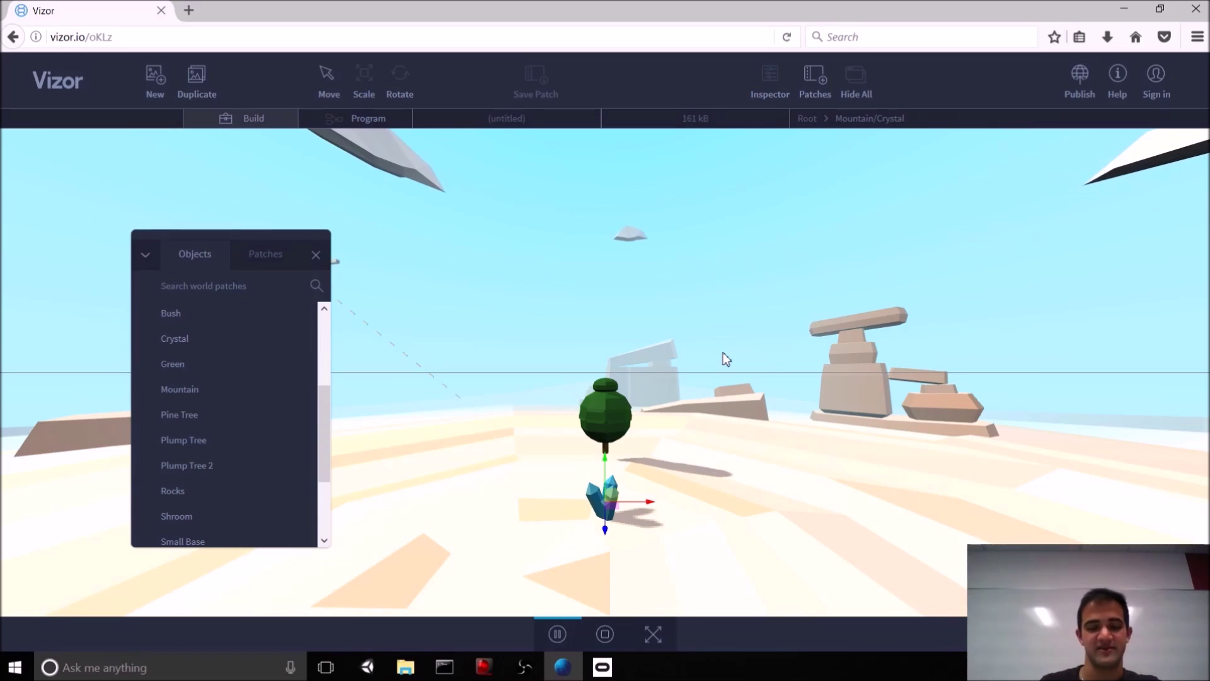
pyautogui.press('f')
pyautogui.scroll(2, 687, 369)
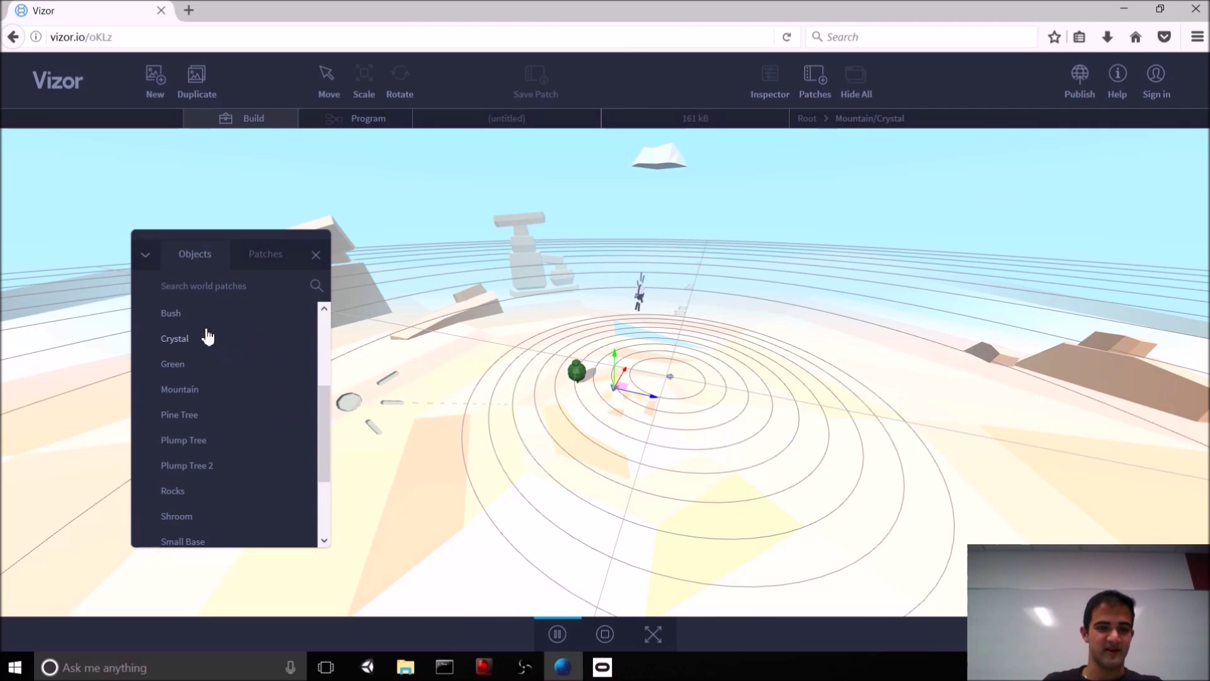
pyautogui.scroll(3, 208, 337)
pyautogui.click(150, 443)
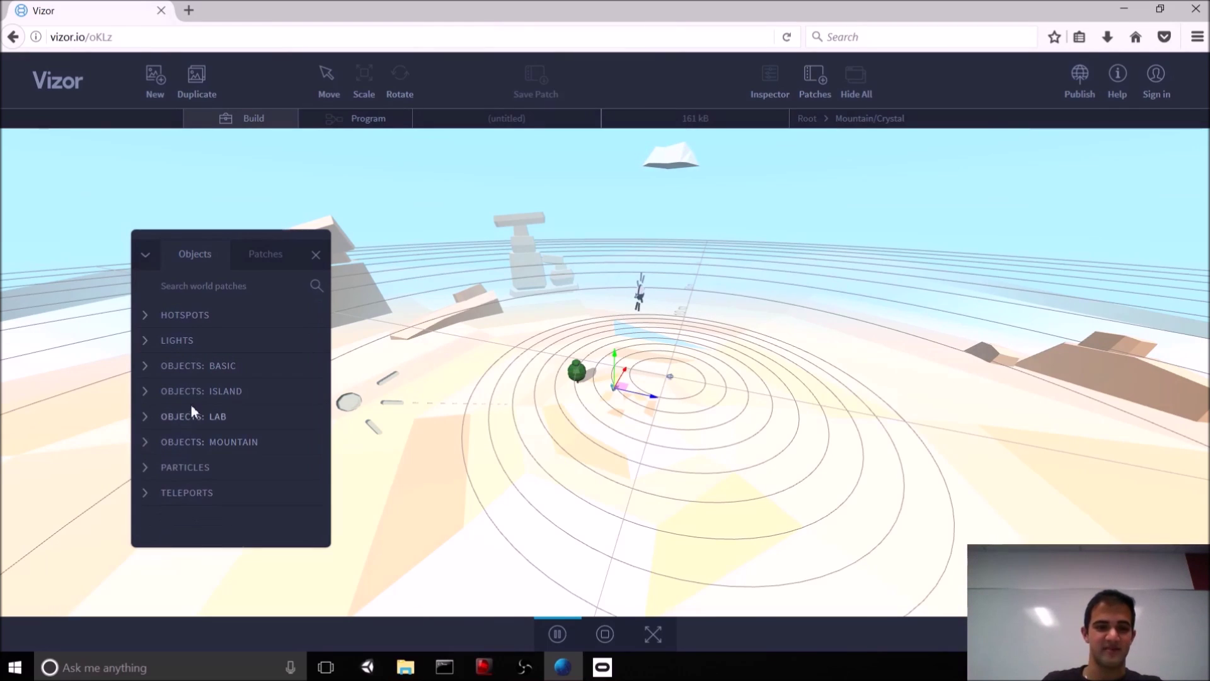
# Confirm leaving the editor page and open the Vizor Tutorials blog.
pyautogui.click(13, 38)
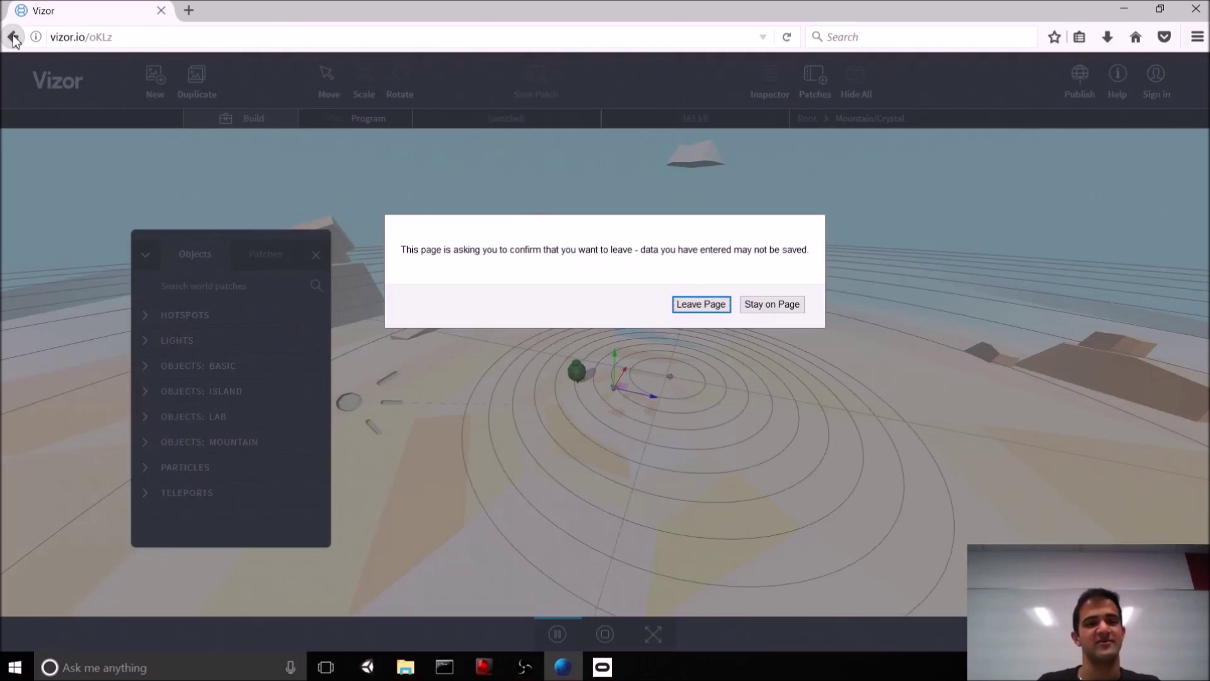
pyautogui.click(712, 306)
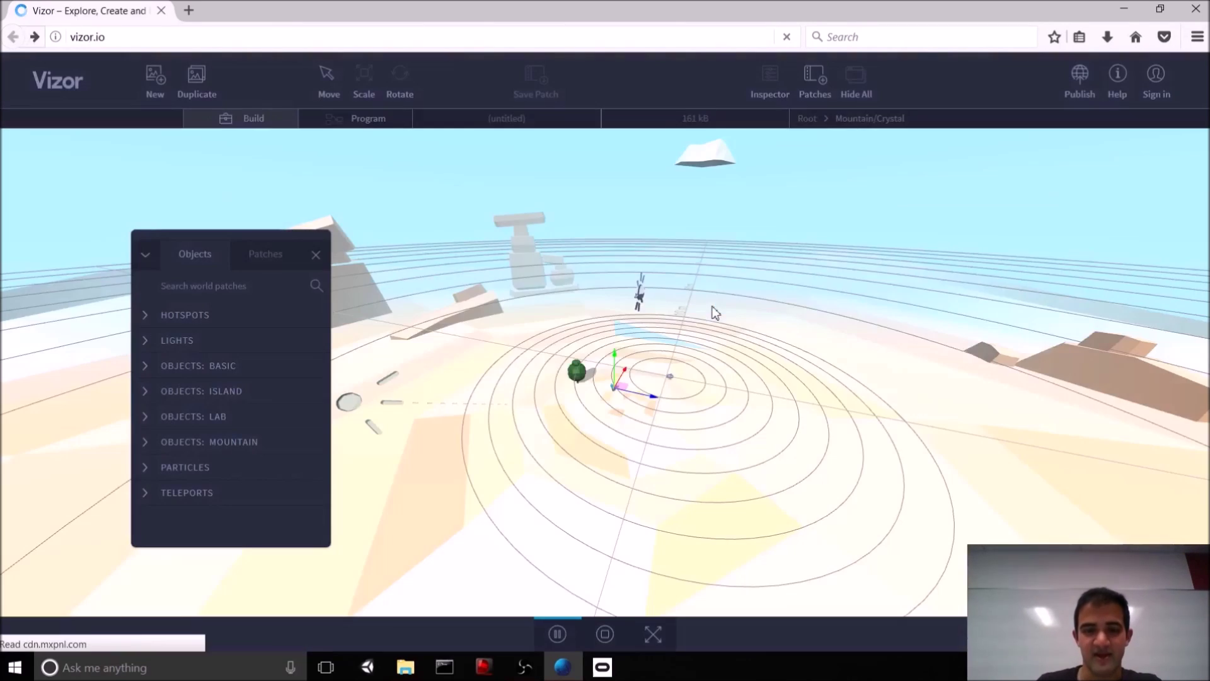
pyautogui.click(781, 82)
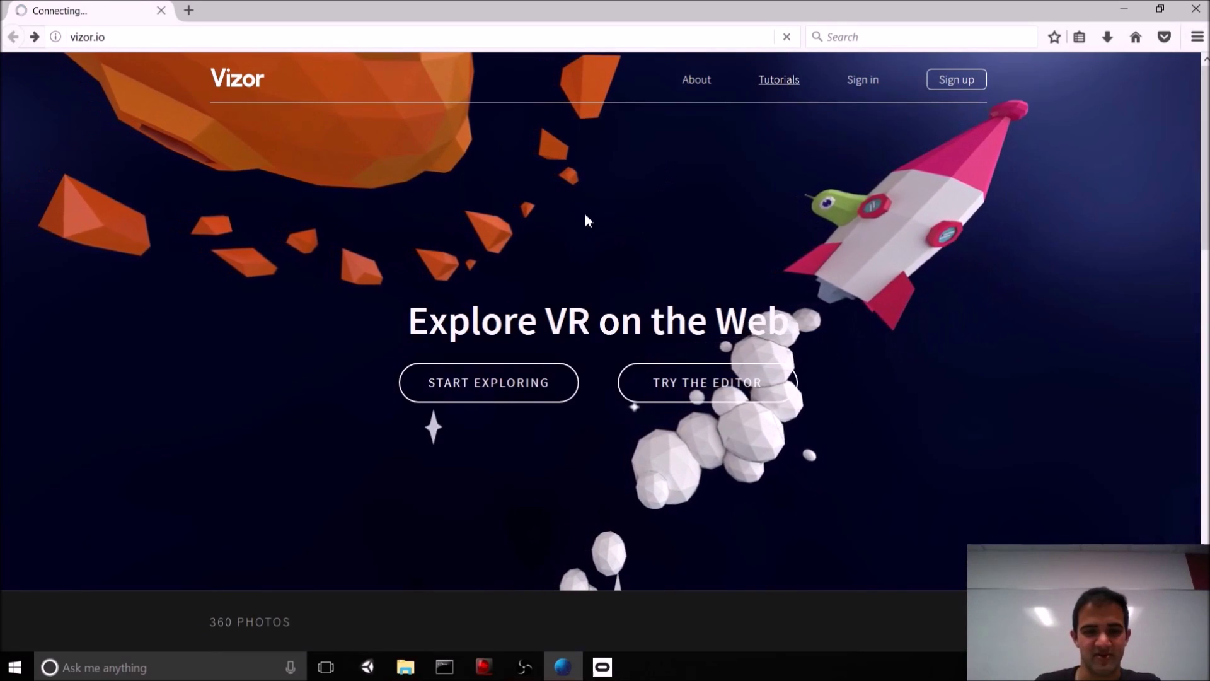
# Scroll through the Updates from Vizor posts, then go back.
pyautogui.scroll(-15, 551, 250)
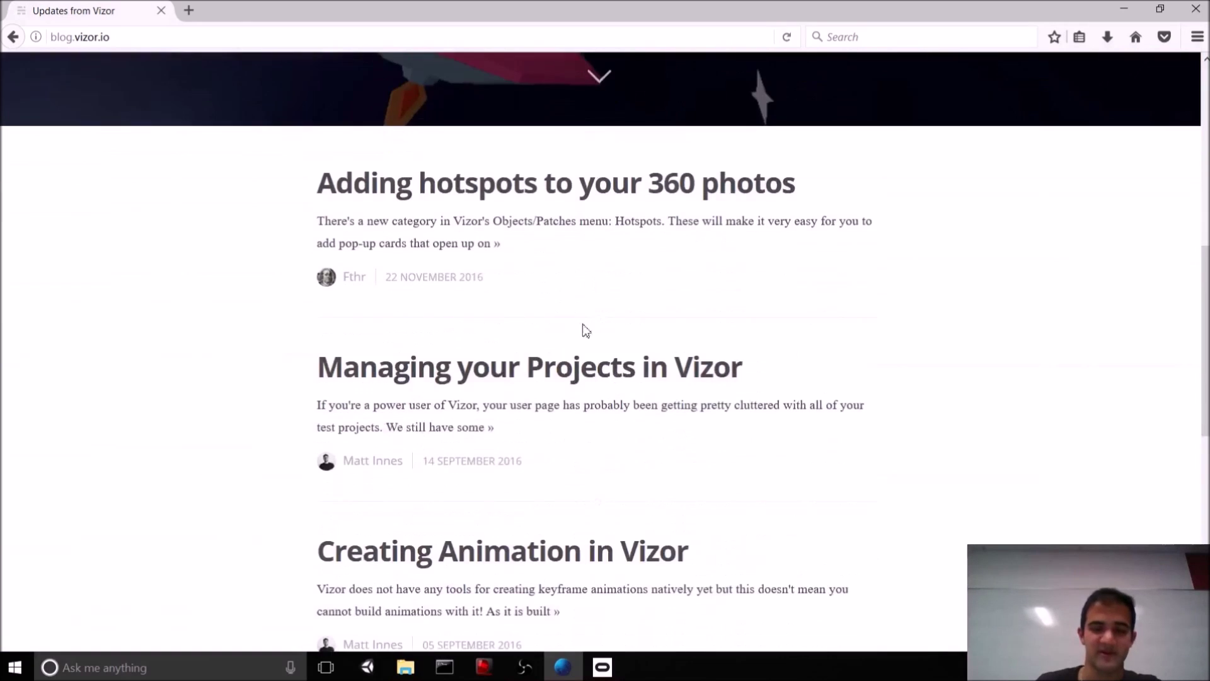
pyautogui.scroll(-2, 575, 409)
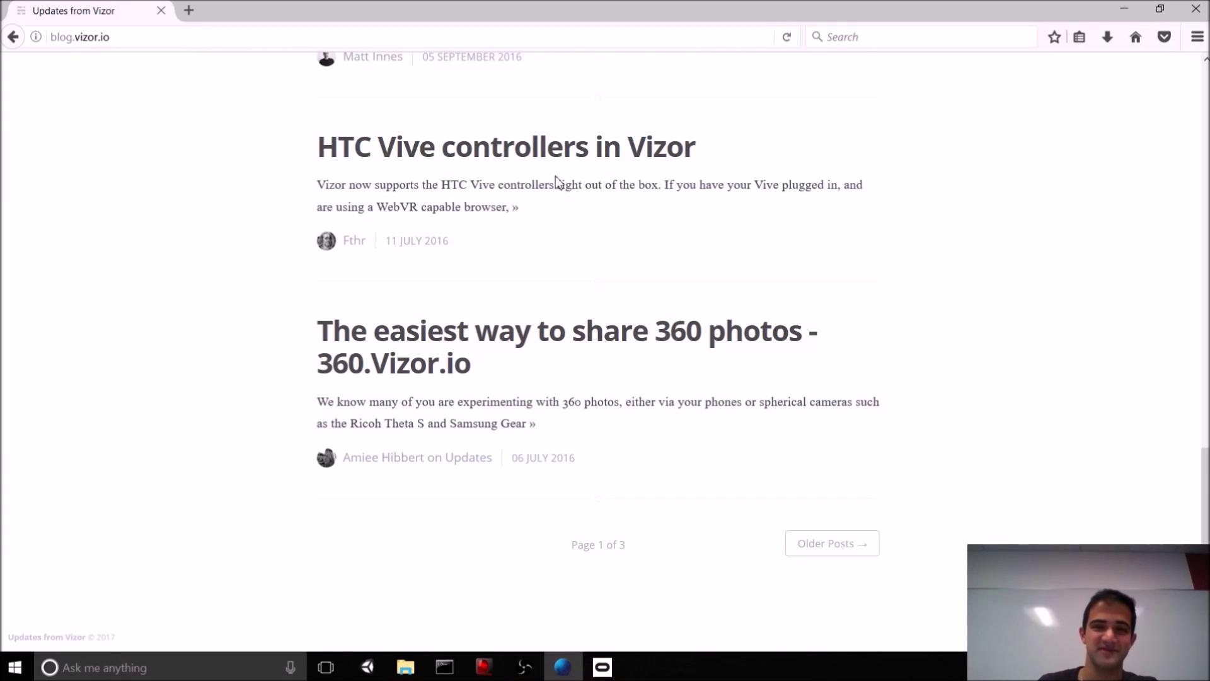
pyautogui.scroll(2, 554, 176)
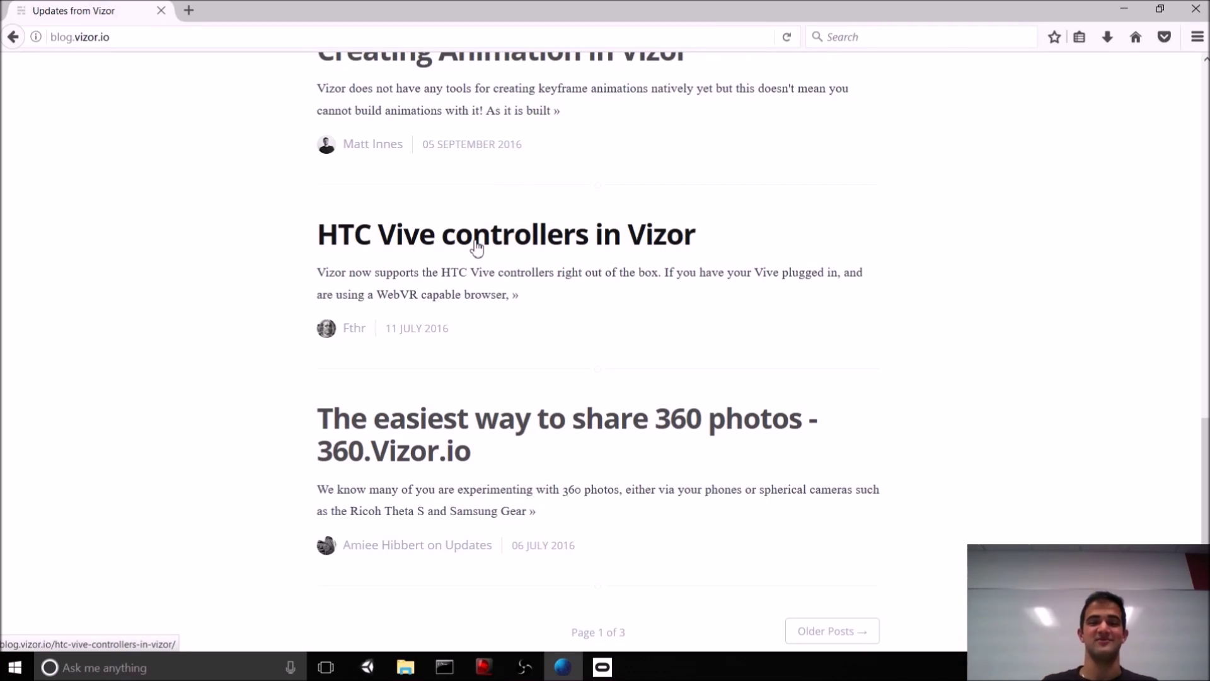
pyautogui.scroll(4, 477, 248)
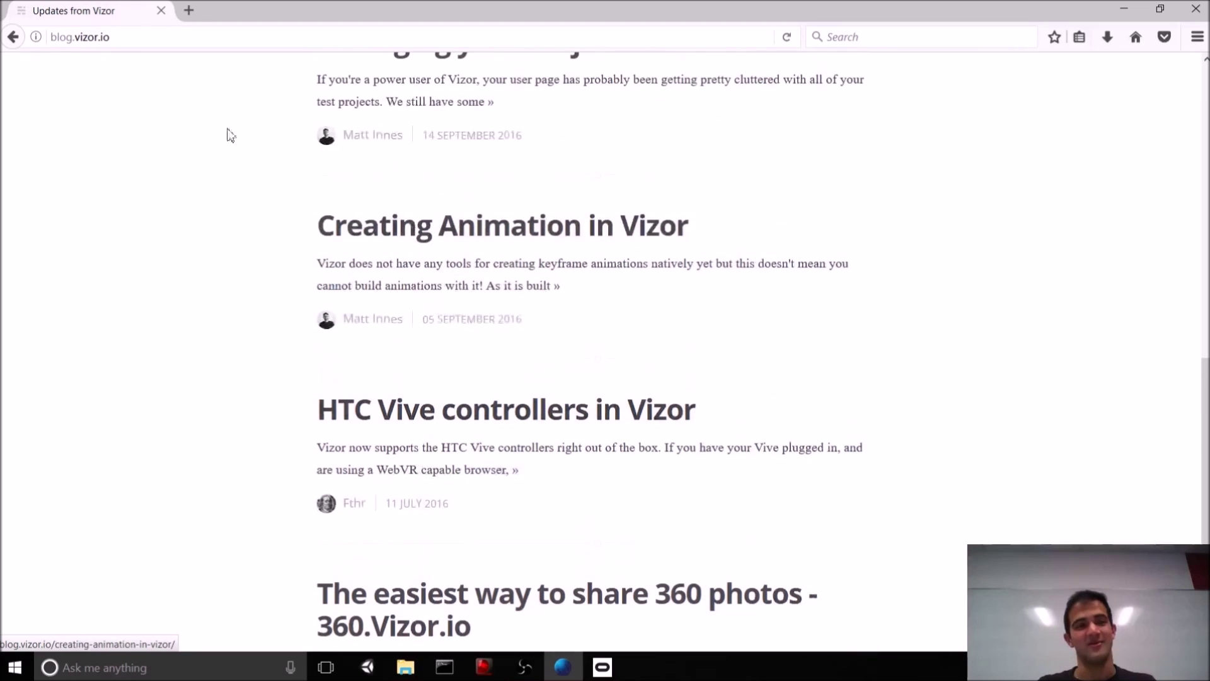
pyautogui.click(13, 38)
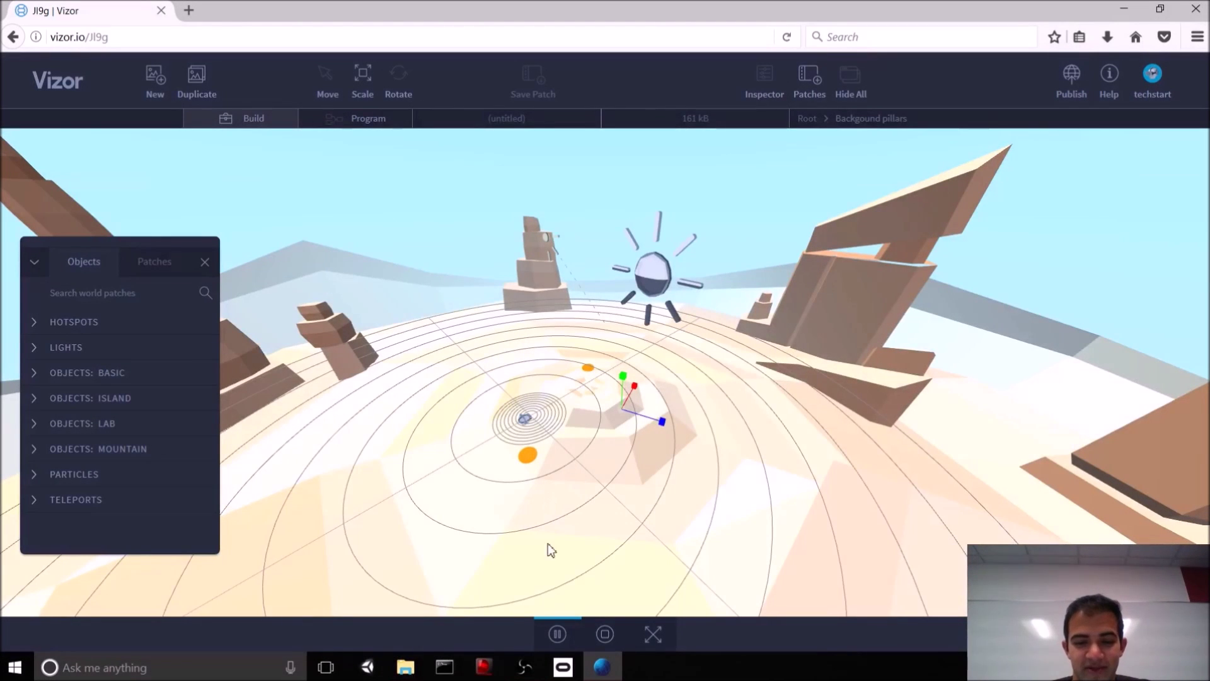
# Orbit to a higher angle and zoom in on the JI9g island scene.
pyautogui.moveTo(534, 505); pyautogui.dragTo(593, 387)
pyautogui.scroll(3, 589, 389)
pyautogui.scroll(4, 589, 391)
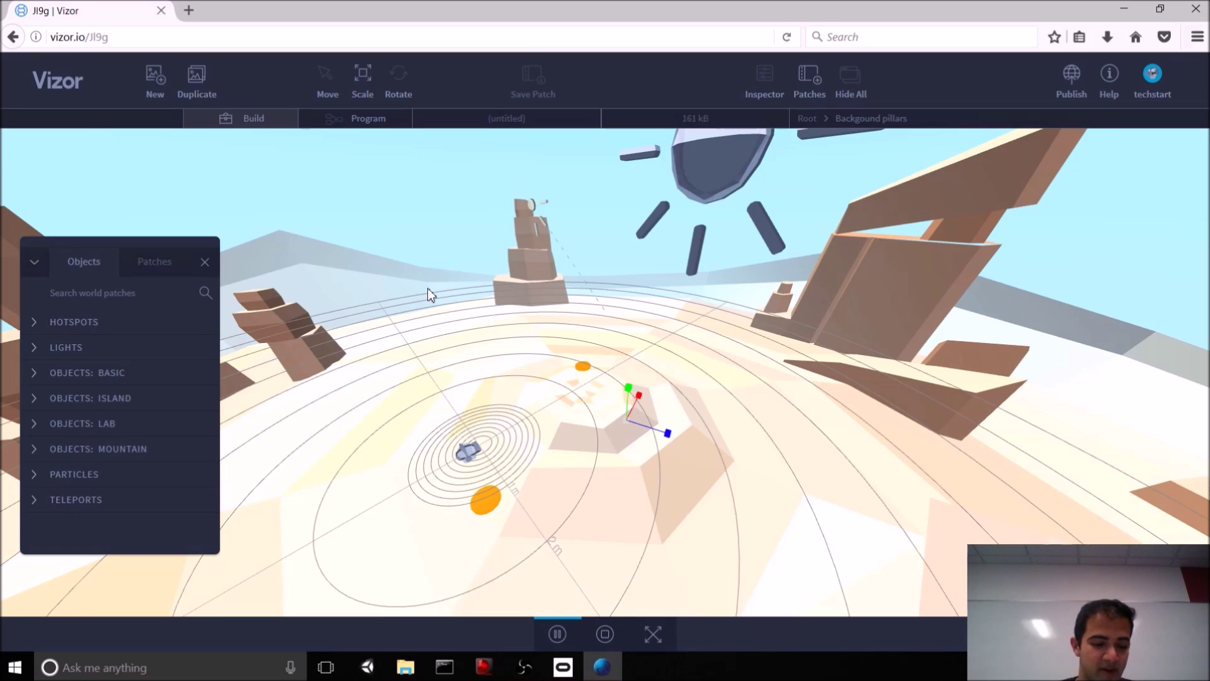
pyautogui.press('Tab')
# Toggle the Program view and switch the library panel from objects to the patch list.
pyautogui.press('Tab')
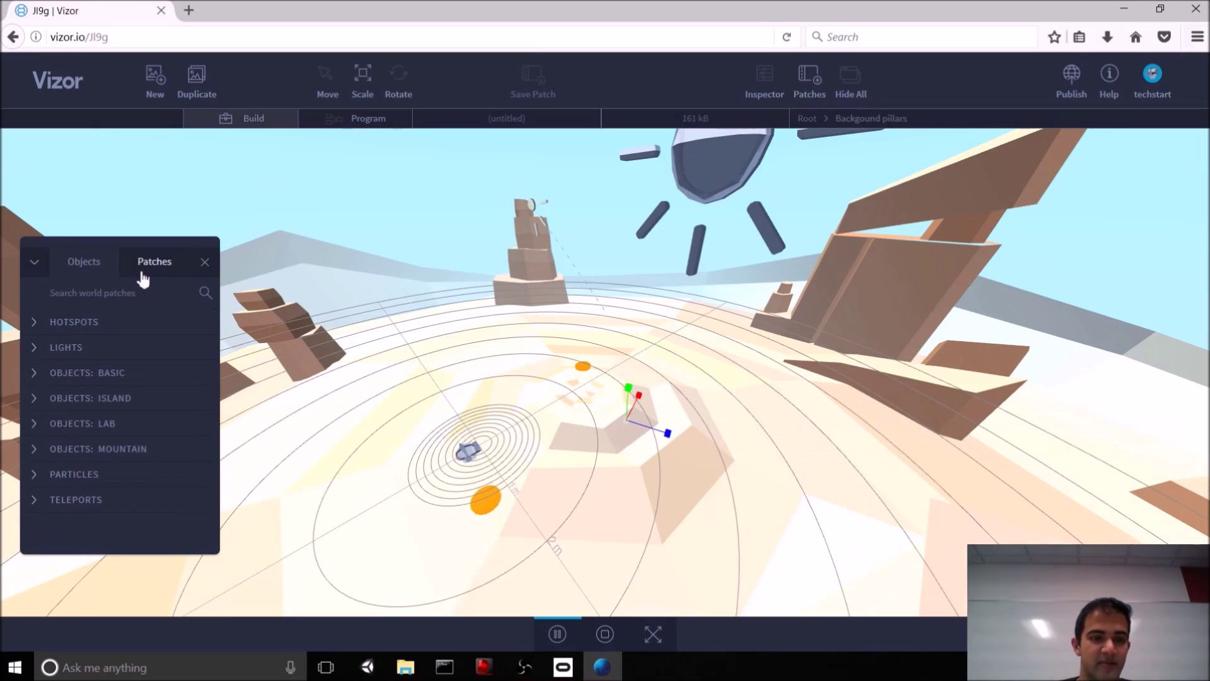
pyautogui.press('Tab')
pyautogui.click(115, 270)
pyautogui.press('Tab')
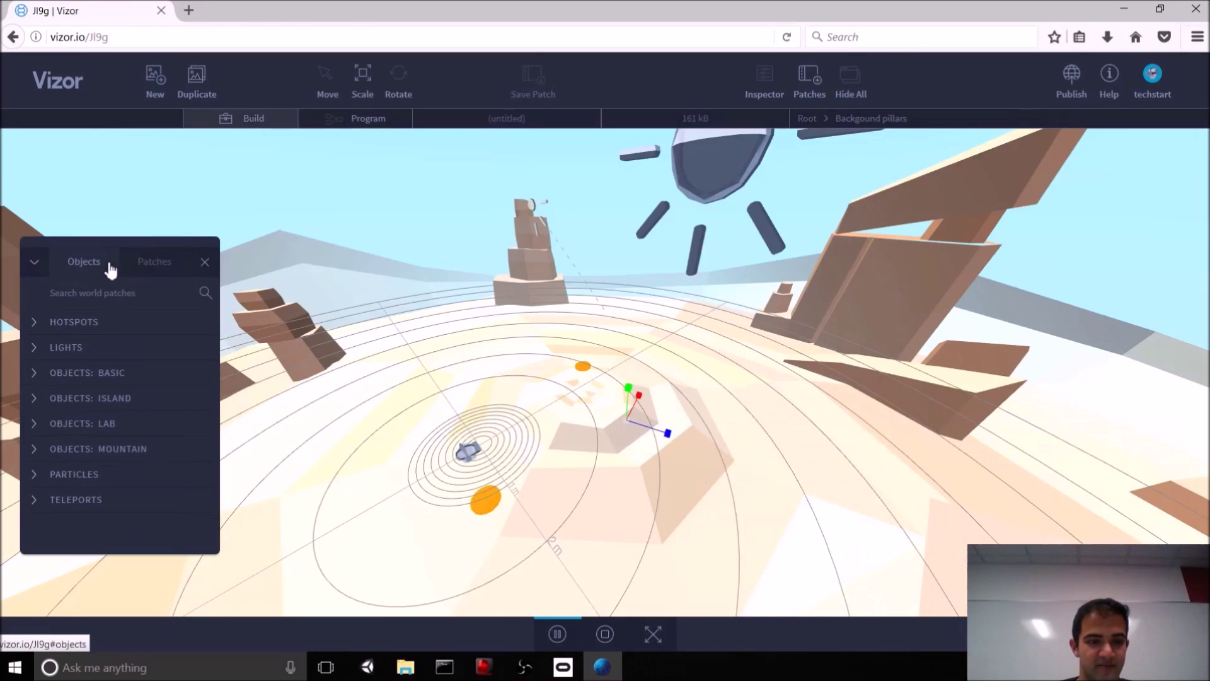
pyautogui.click(154, 260)
pyautogui.press('Tab')
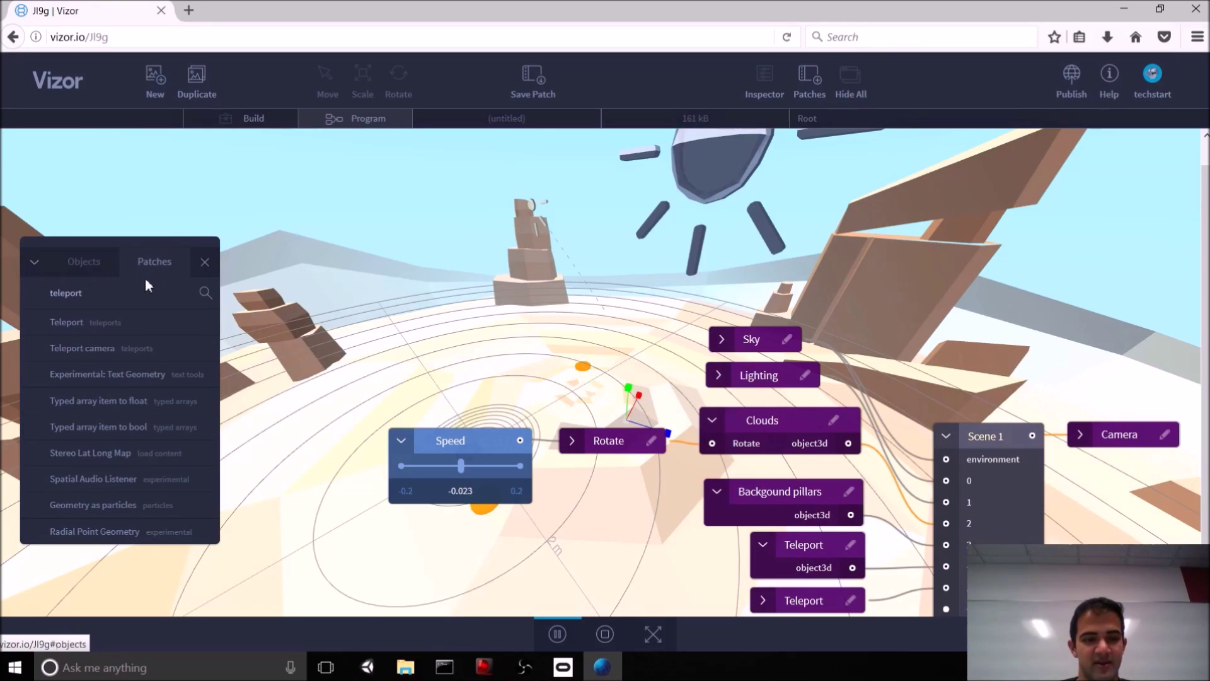
# Box-select a group of nodes, shift them left, and clear the selection.
pyautogui.moveTo(402, 270); pyautogui.dragTo(1089, 585)
pyautogui.moveTo(996, 435); pyautogui.dragTo(927, 345)
pyautogui.click(540, 344)
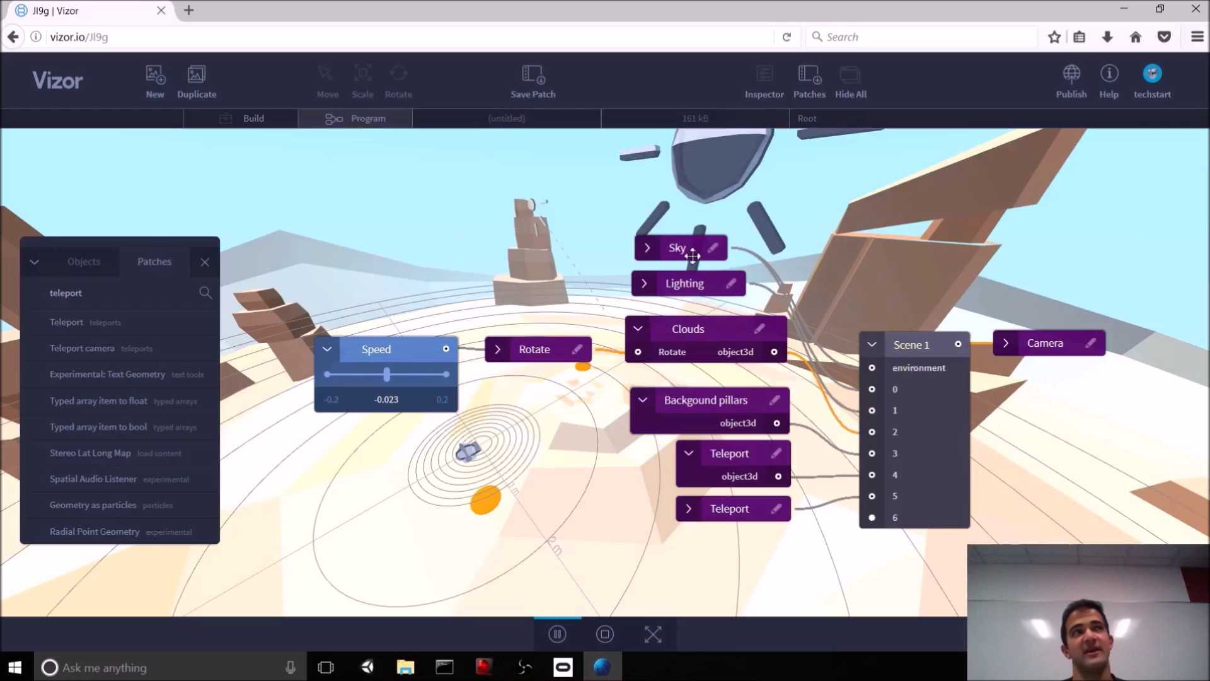
pyautogui.moveTo(693, 255)
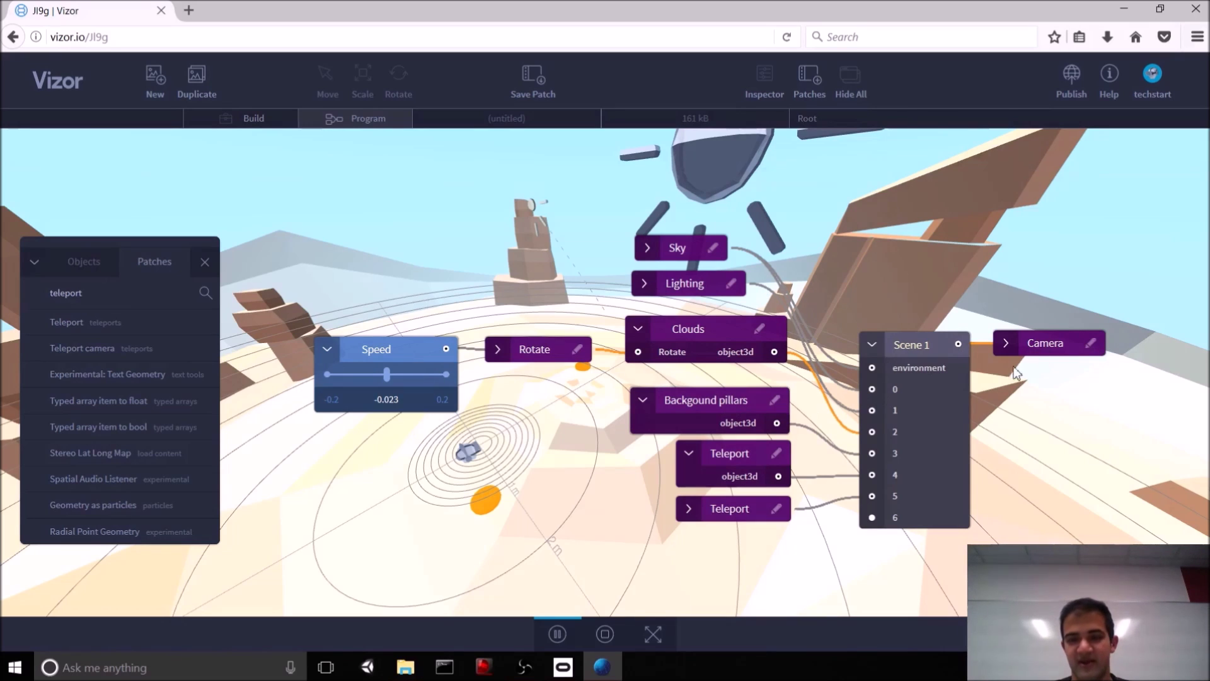
# Open the Lighting subpatch, pan through its nodes, and return to the Root graph.
pyautogui.click(731, 283)
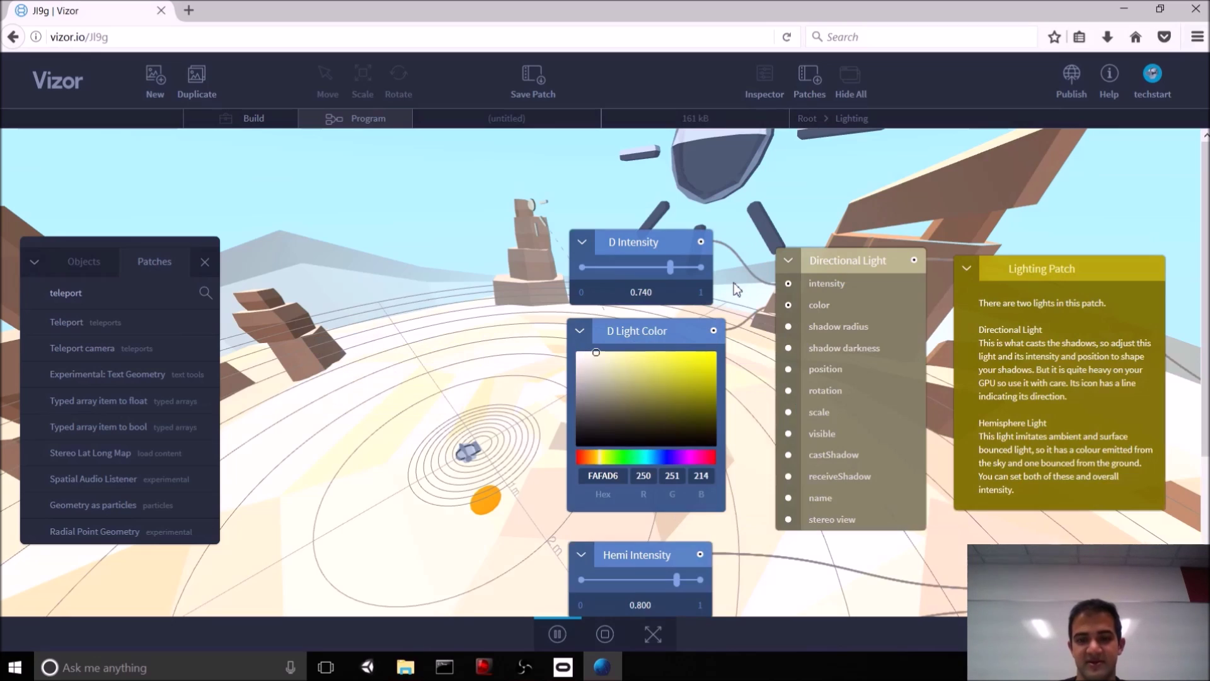
pyautogui.scroll(-5, 775, 296)
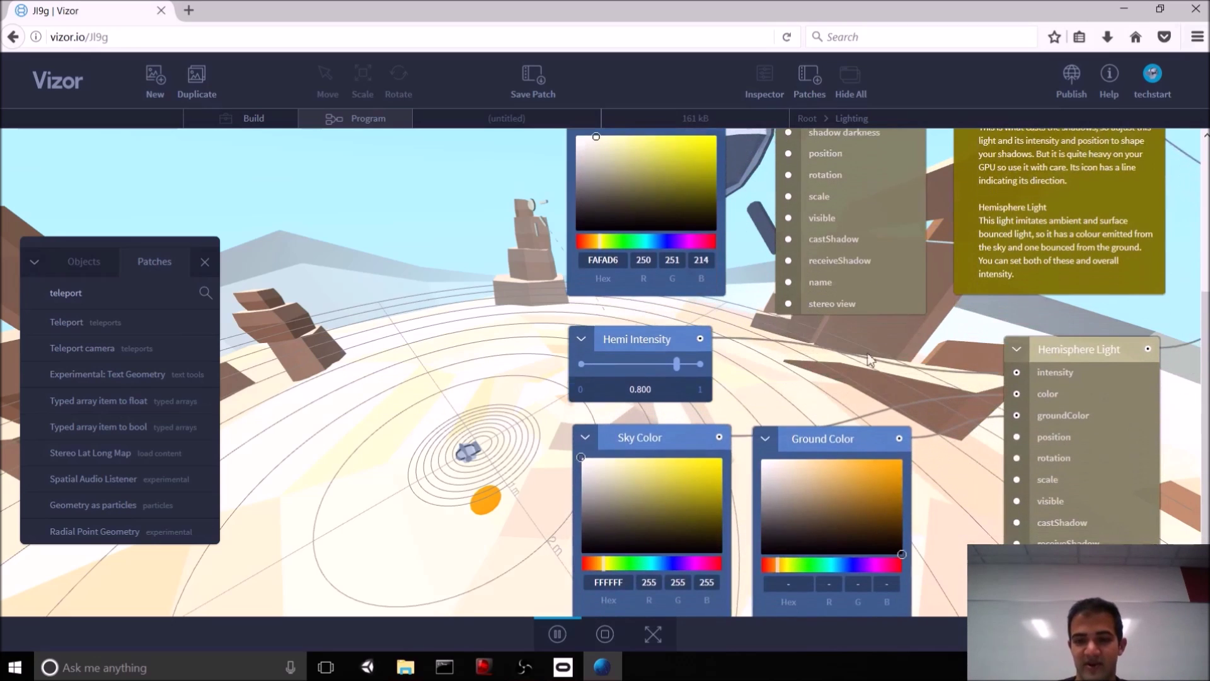
pyautogui.hscroll(3, 1064, 321)
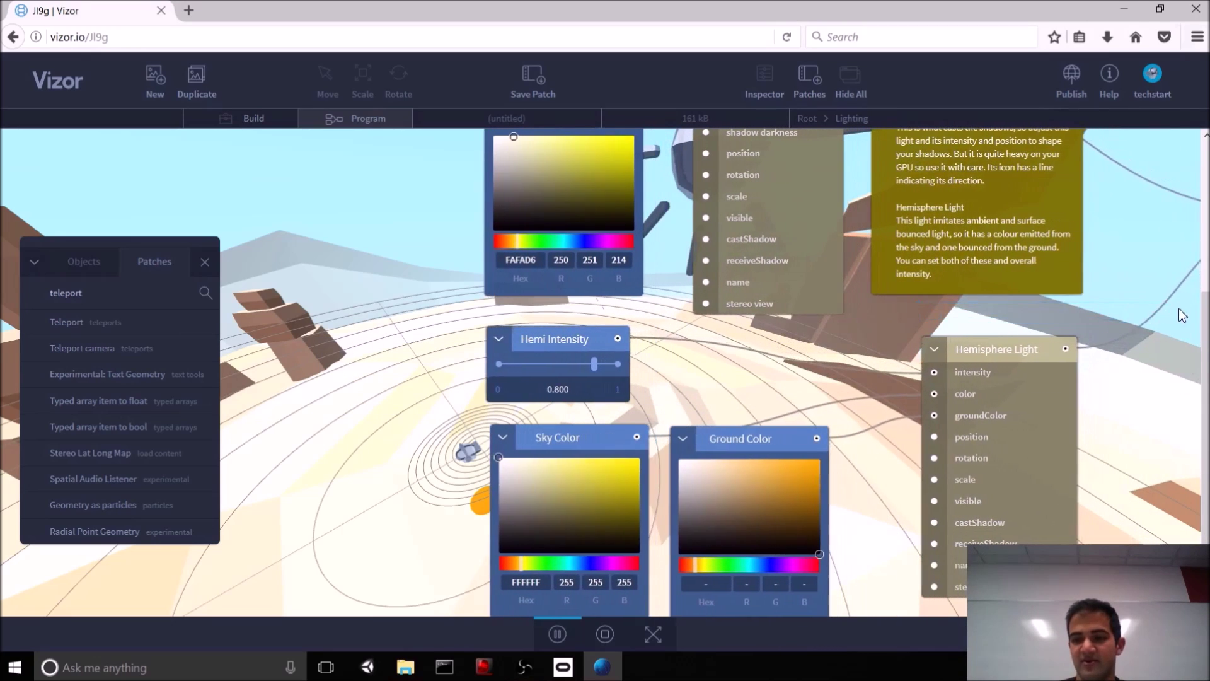
pyautogui.scroll(4, 1162, 306)
pyautogui.hscroll(3, 1162, 306)
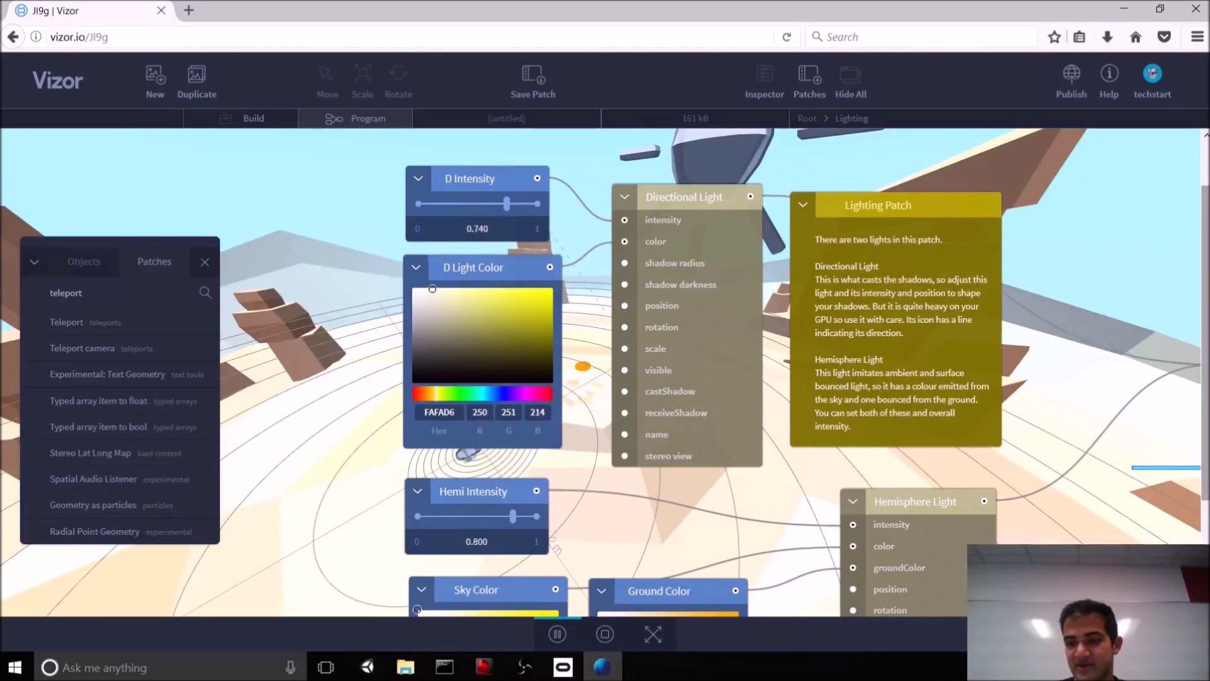
pyautogui.hscroll(7, 867, 242)
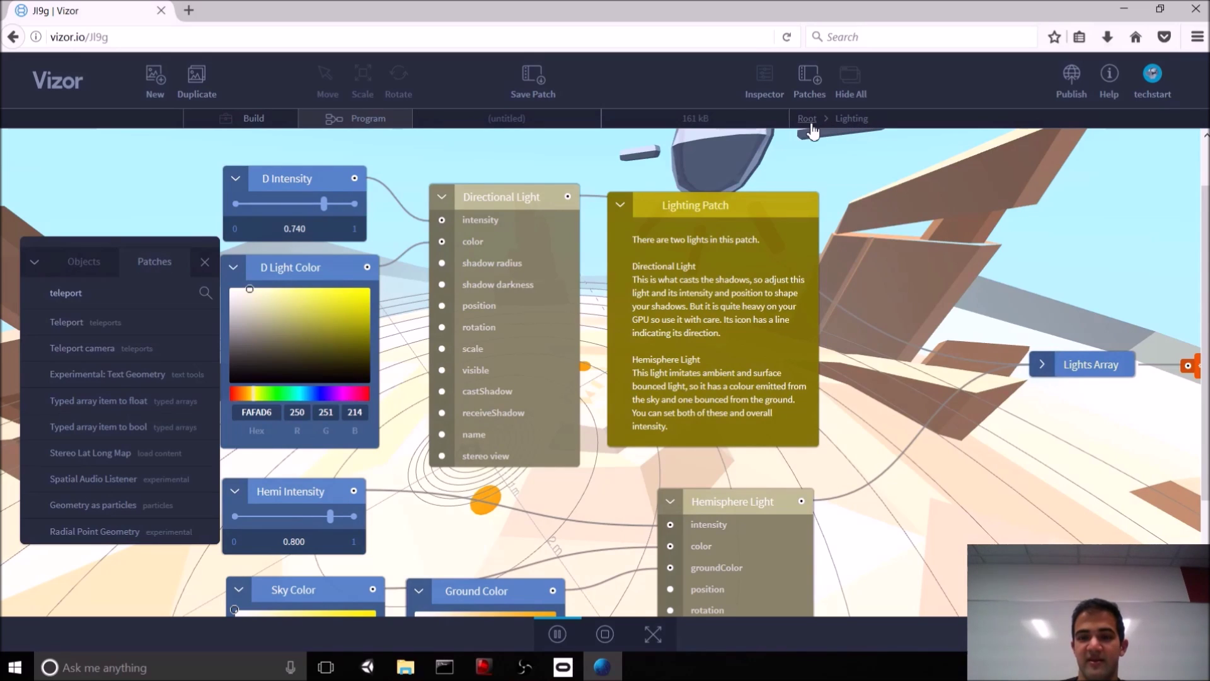
pyautogui.click(811, 124)
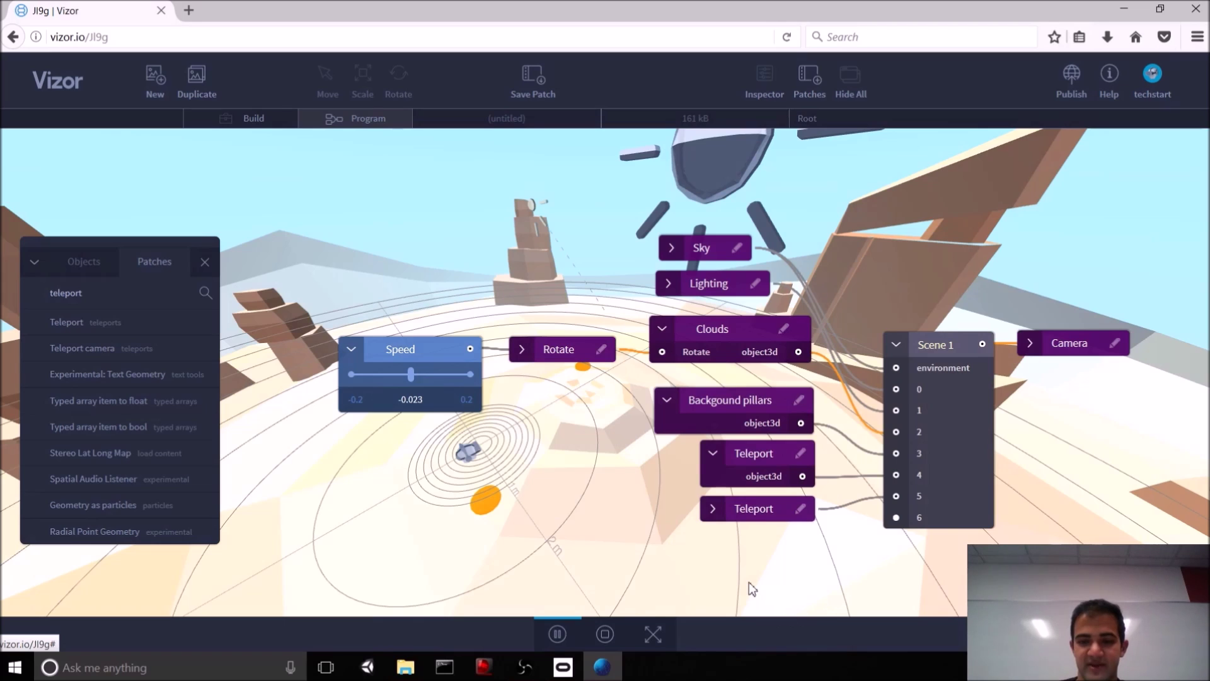
pyautogui.click(801, 453)
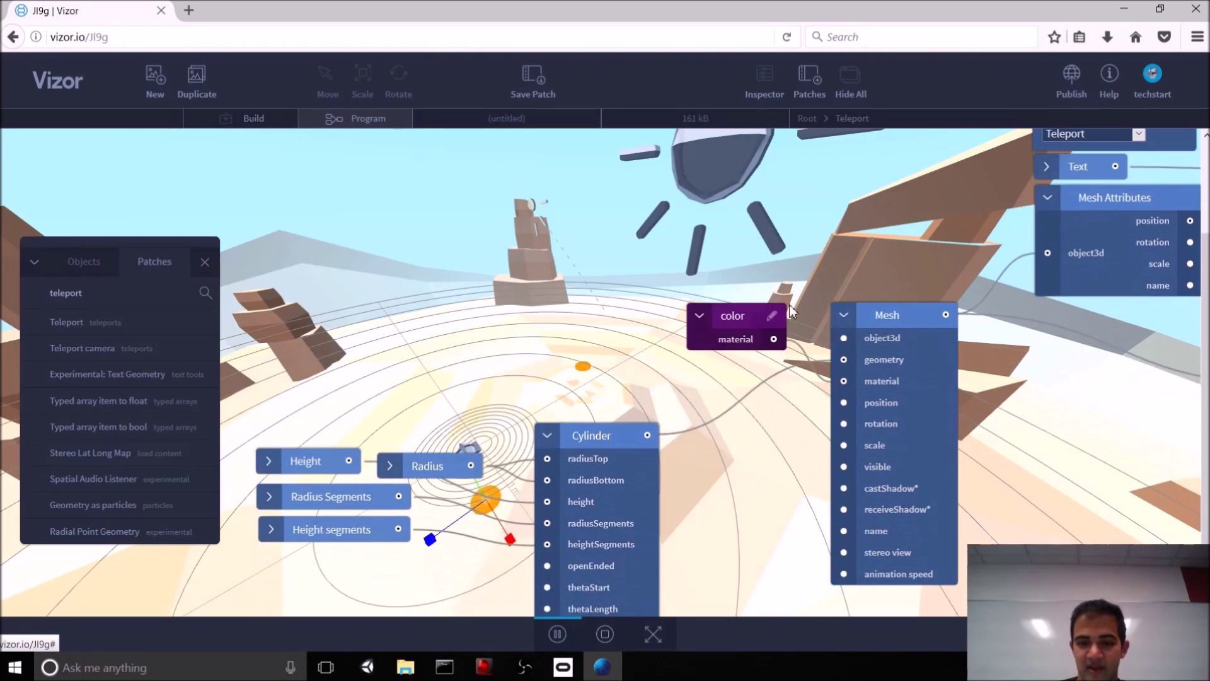
pyautogui.hscroll(5, 1029, 495)
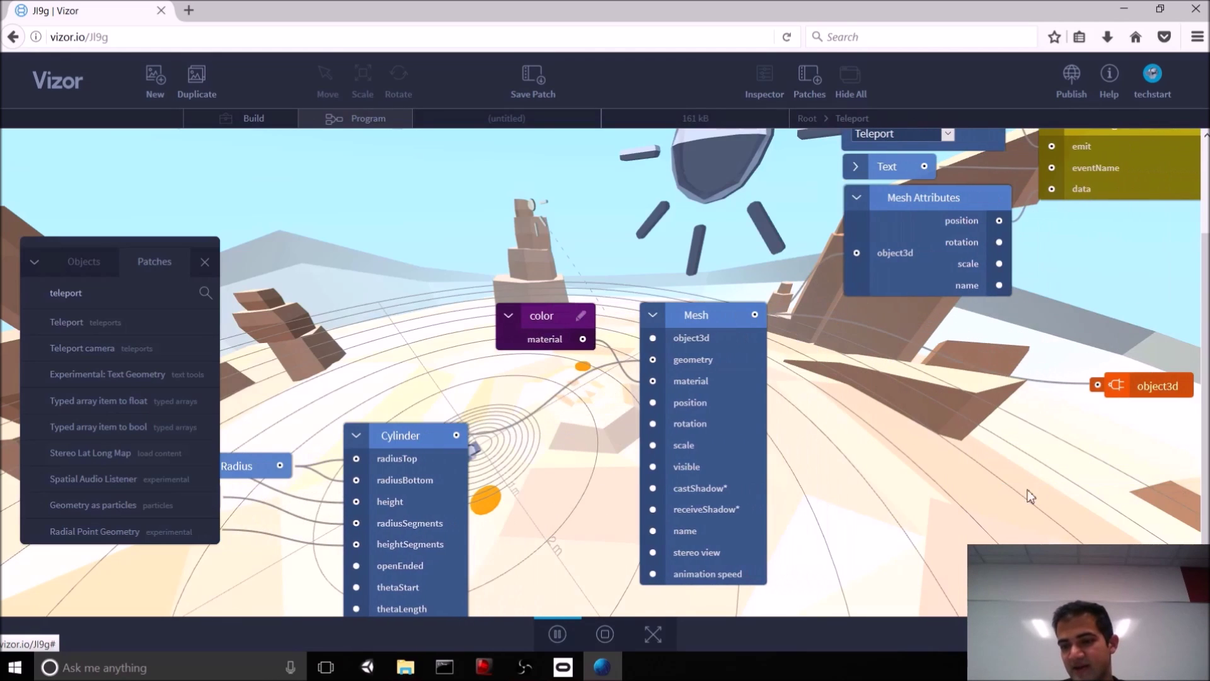
pyautogui.scroll(3, 1036, 482)
pyautogui.hscroll(2, 1036, 482)
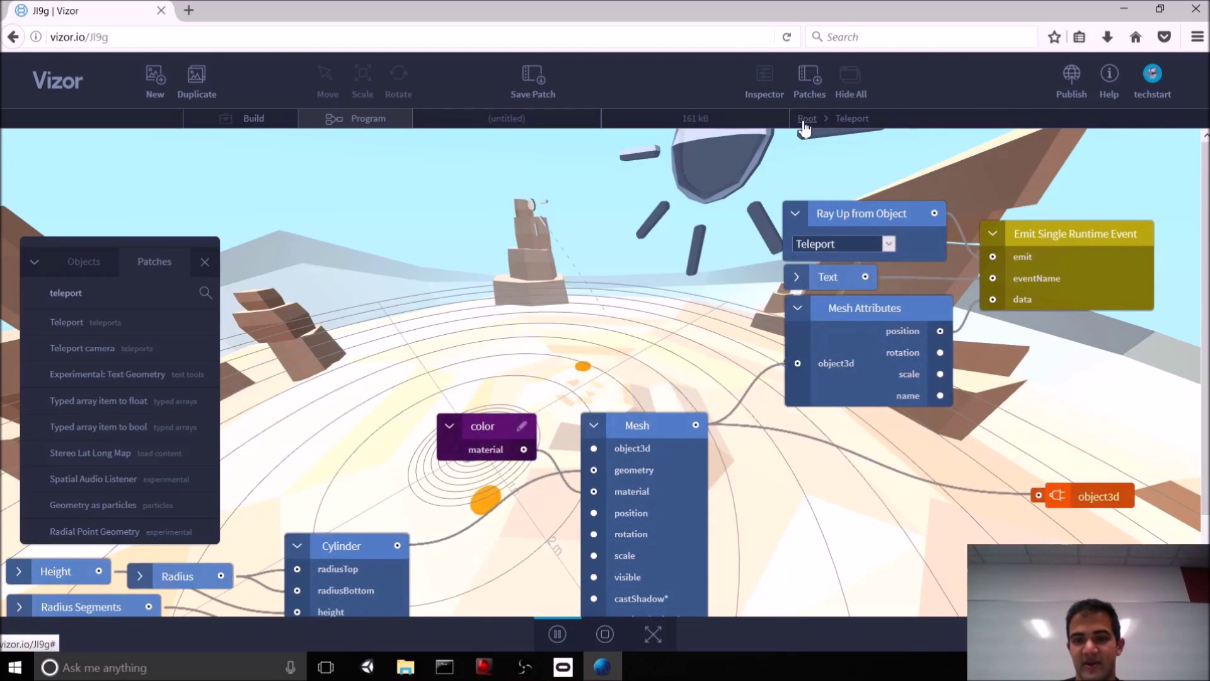
pyautogui.click(803, 122)
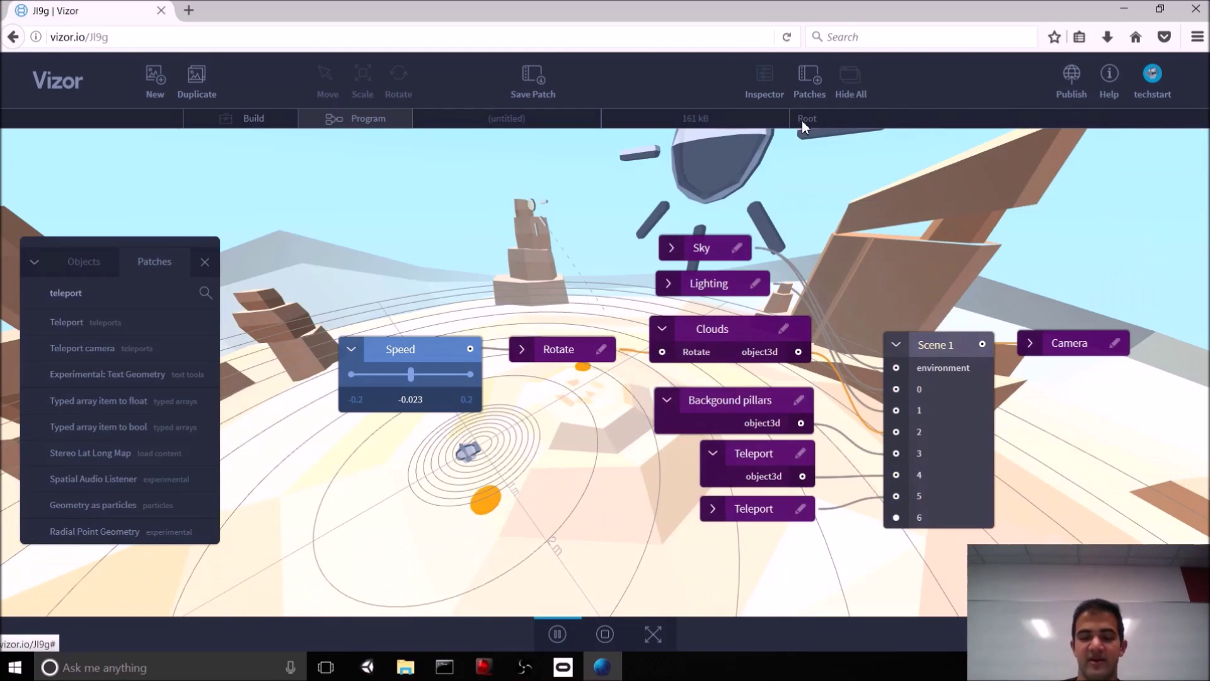
pyautogui.click(747, 464)
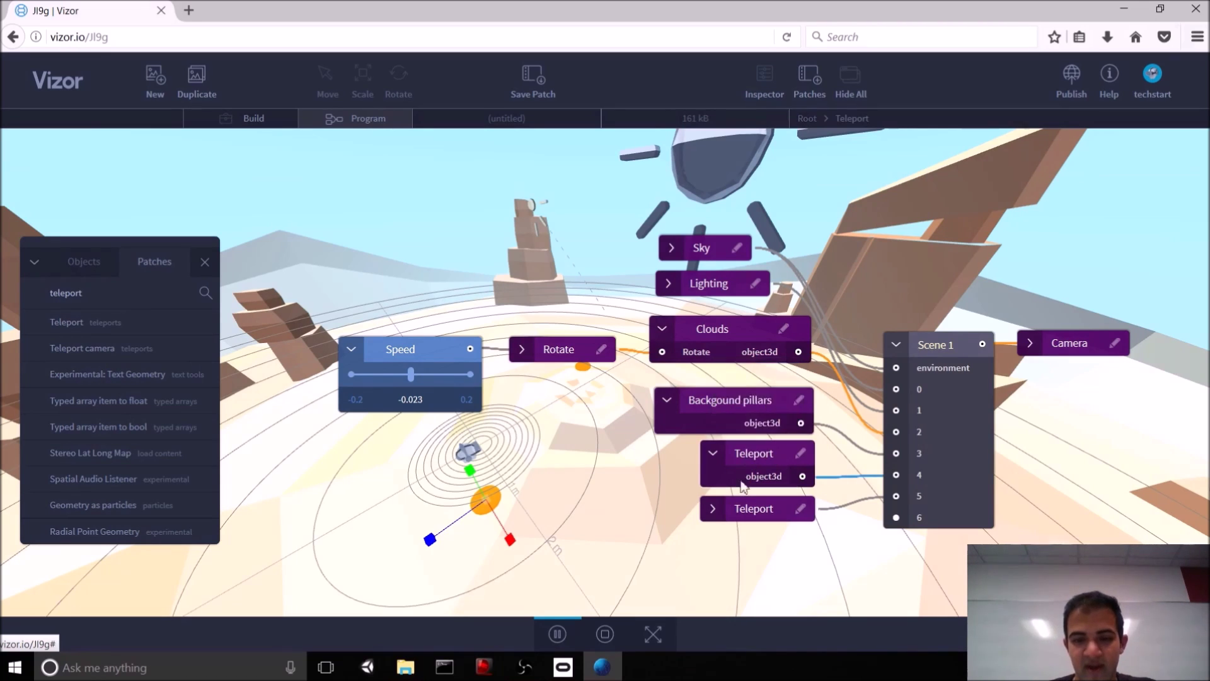
pyautogui.click(734, 506)
pyautogui.click(743, 460)
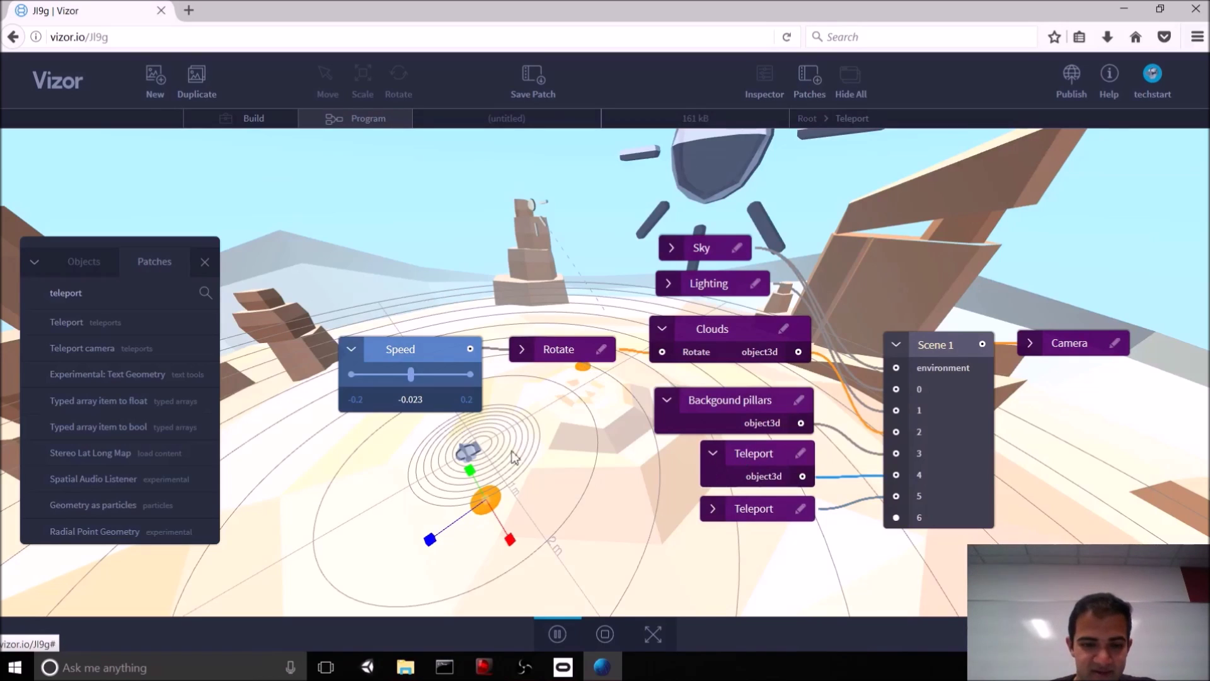
pyautogui.click(758, 506)
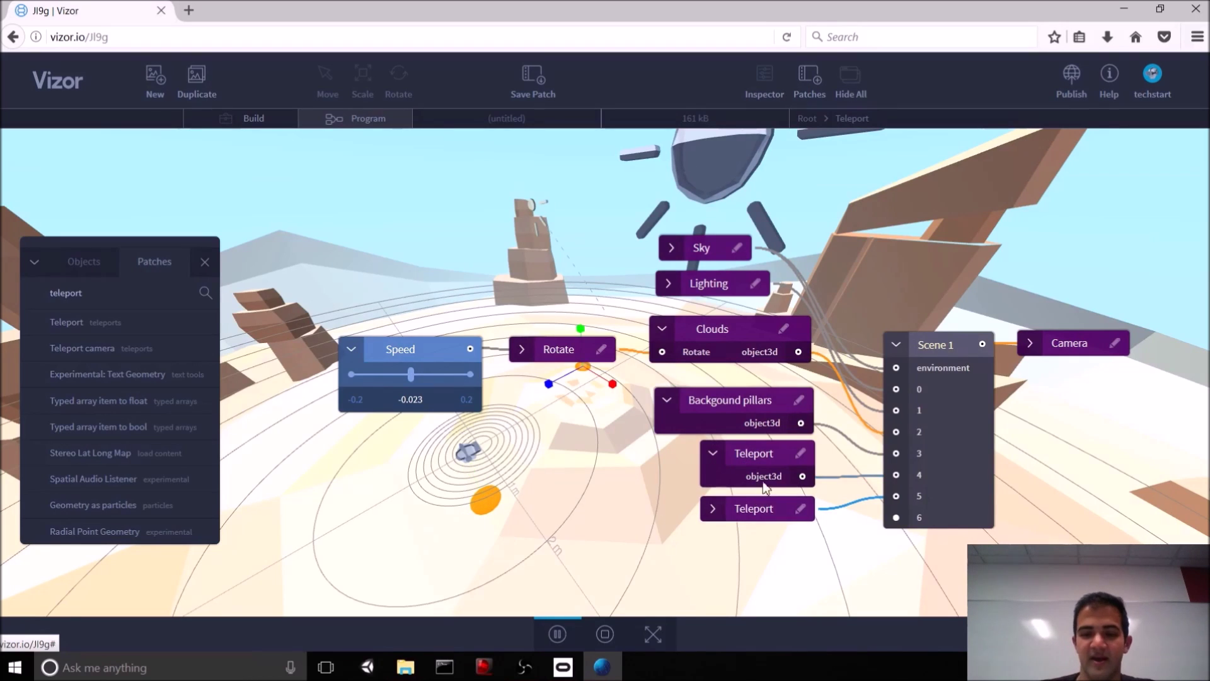
pyautogui.doubleClick(796, 469)
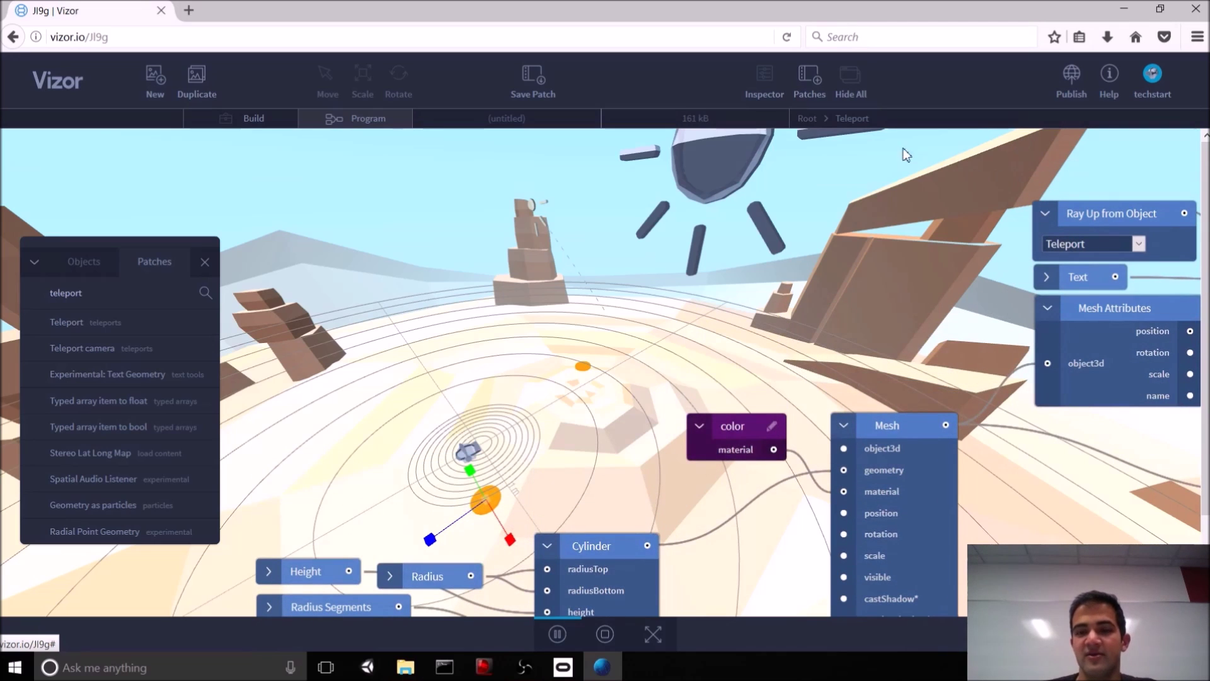
pyautogui.click(813, 120)
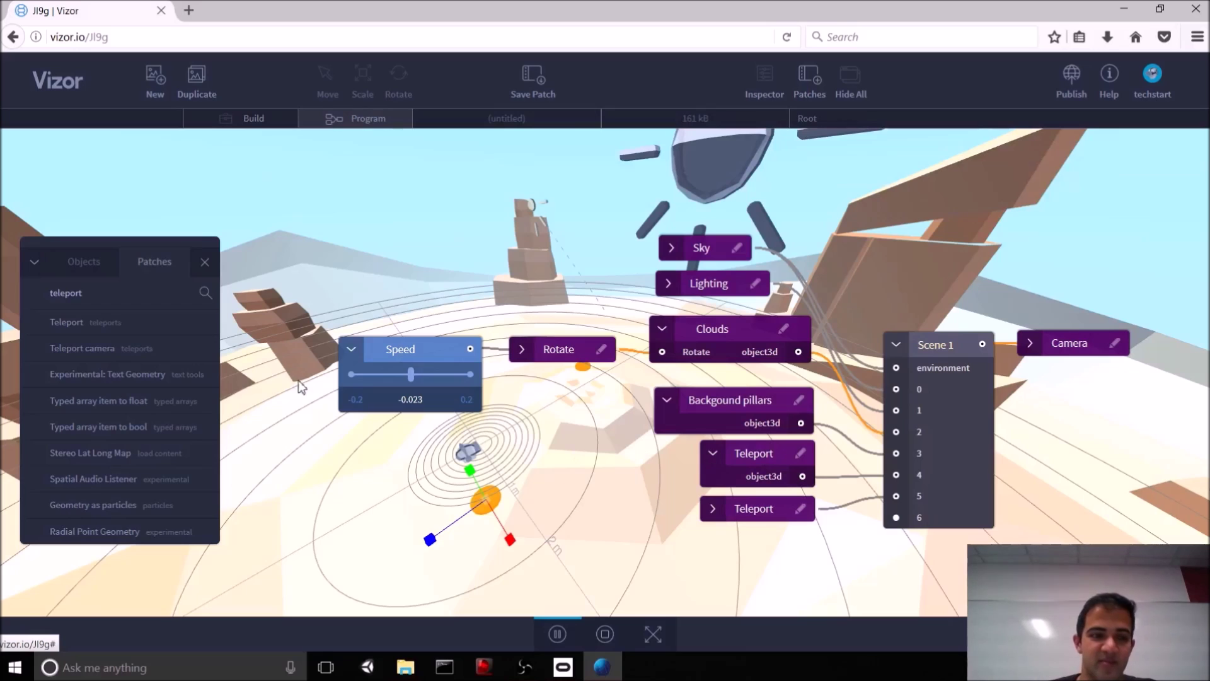
pyautogui.doubleClick(144, 298)
# Search the patches again for 'teleport' and add the Teleport camera patch to the graph.
pyautogui.press('BackSpace')
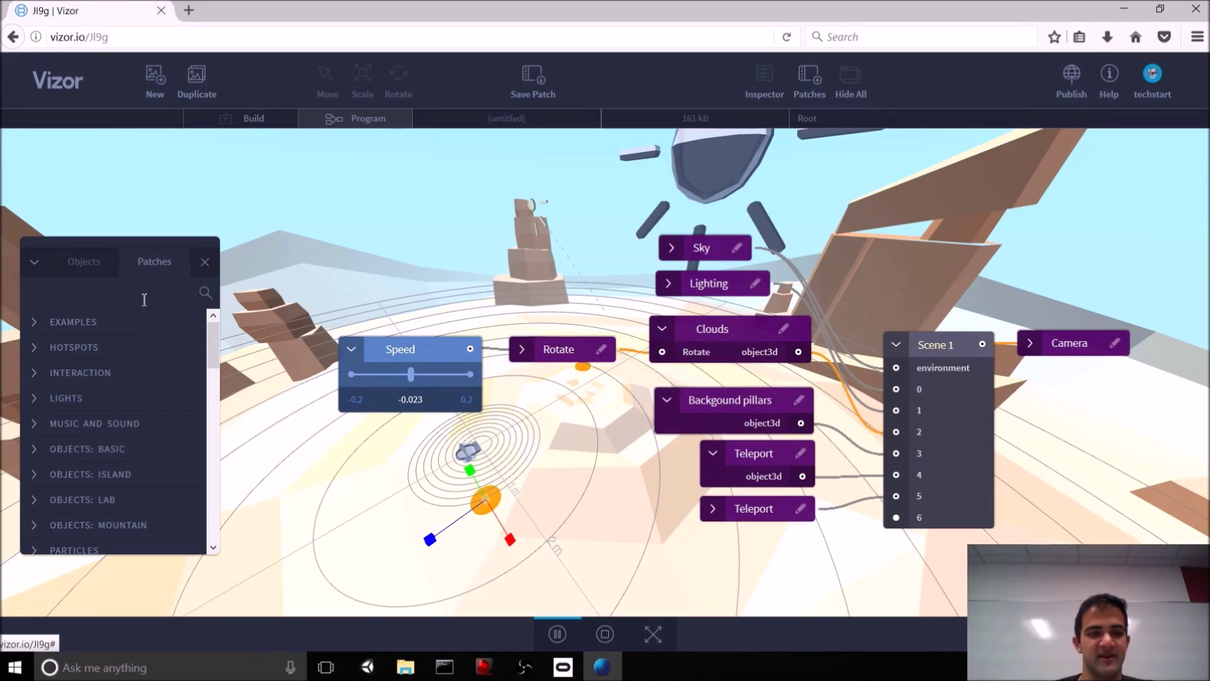
pyautogui.scroll(-5, 135, 378)
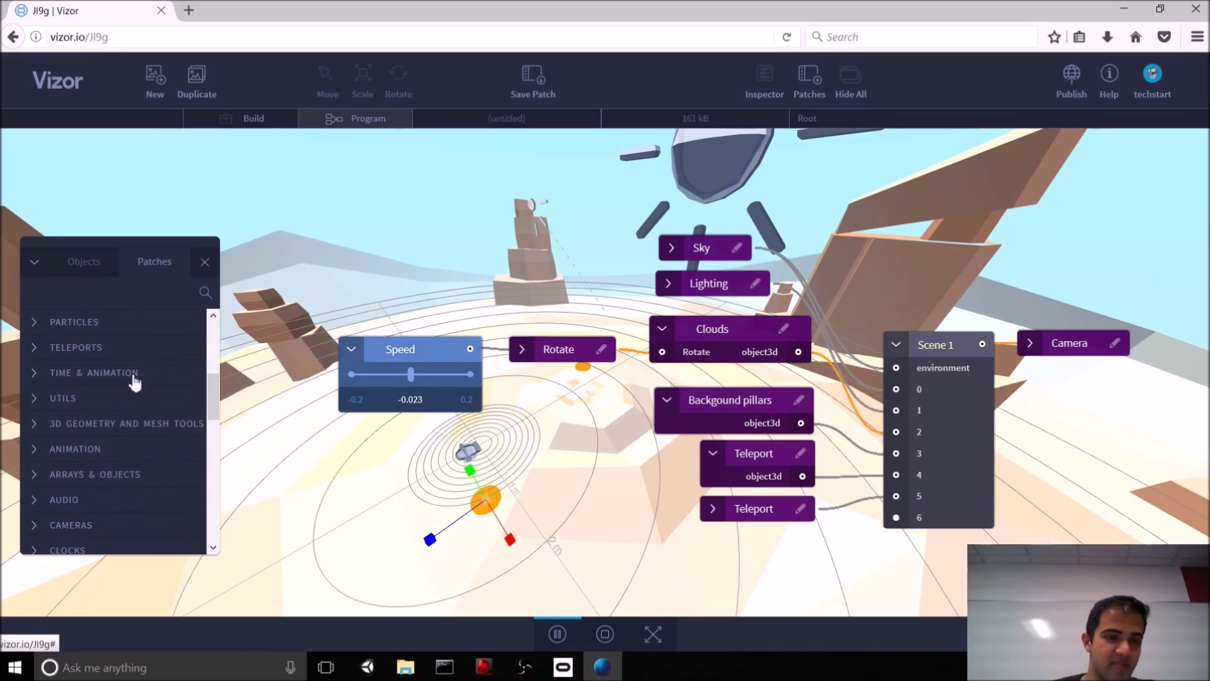
pyautogui.scroll(-8, 108, 417)
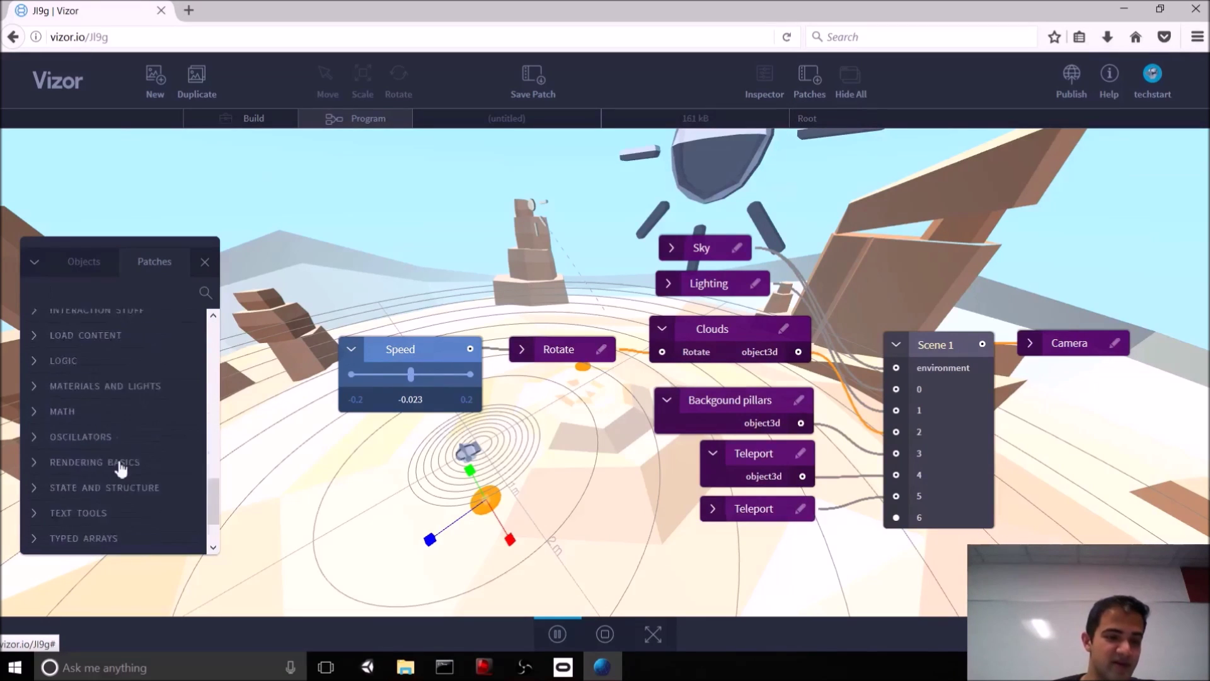
pyautogui.scroll(10, 76, 428)
pyautogui.write('tel')
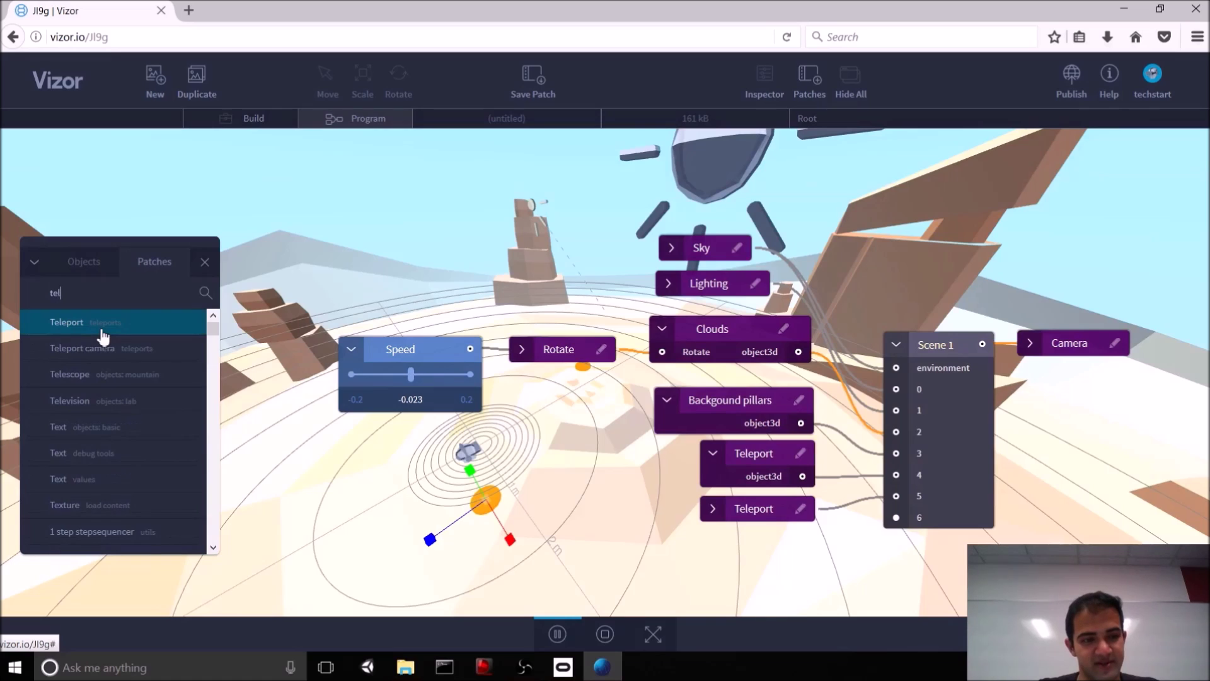
pyautogui.write('eport')
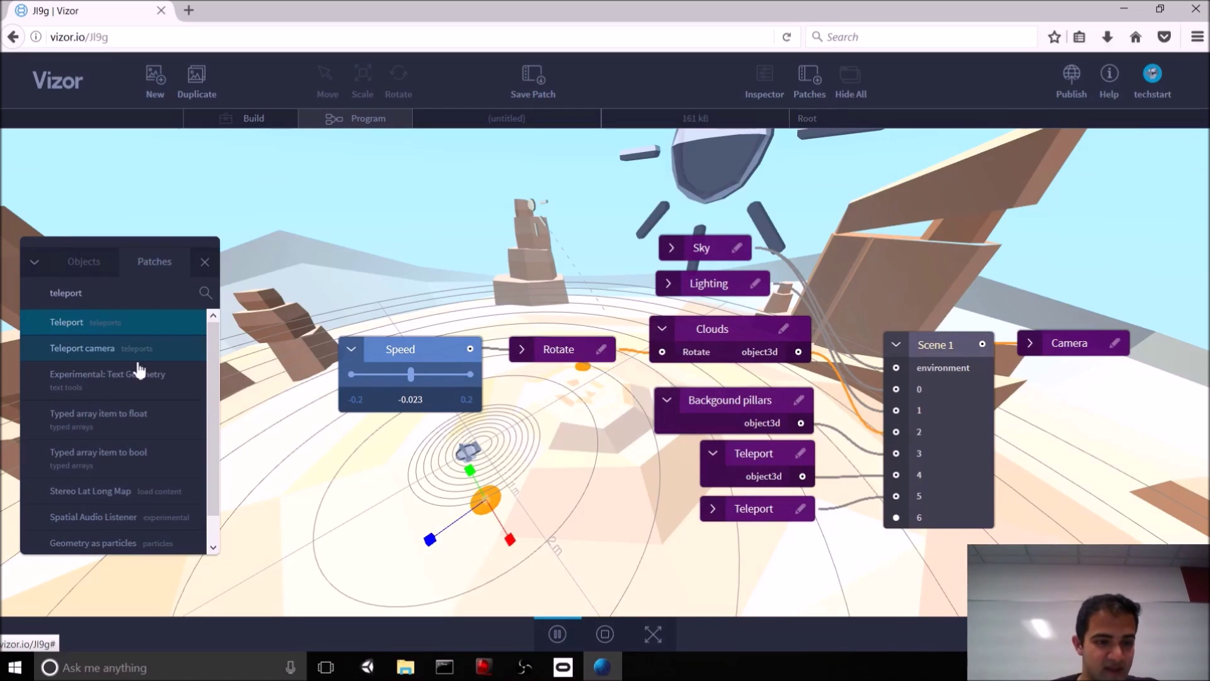
pyautogui.click(138, 354)
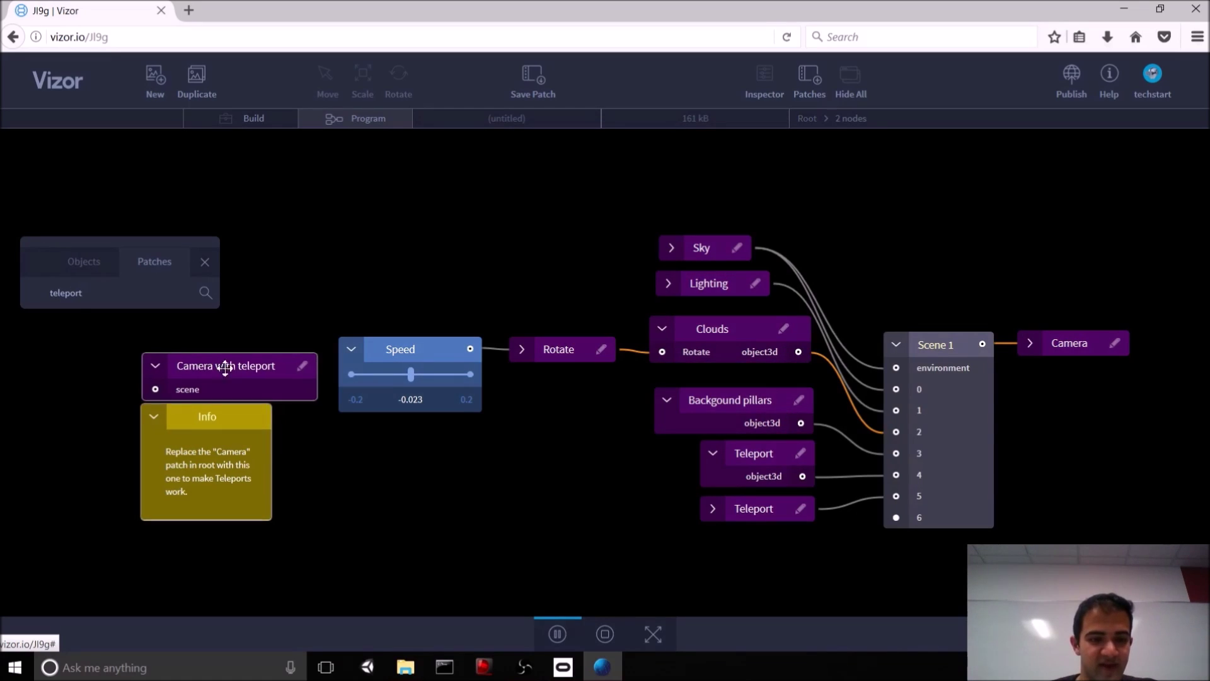
# Place Camera with teleport right of Scene 1 and wire Scene 1's output into its scene input.
pyautogui.moveTo(225, 368); pyautogui.dragTo(1087, 393)
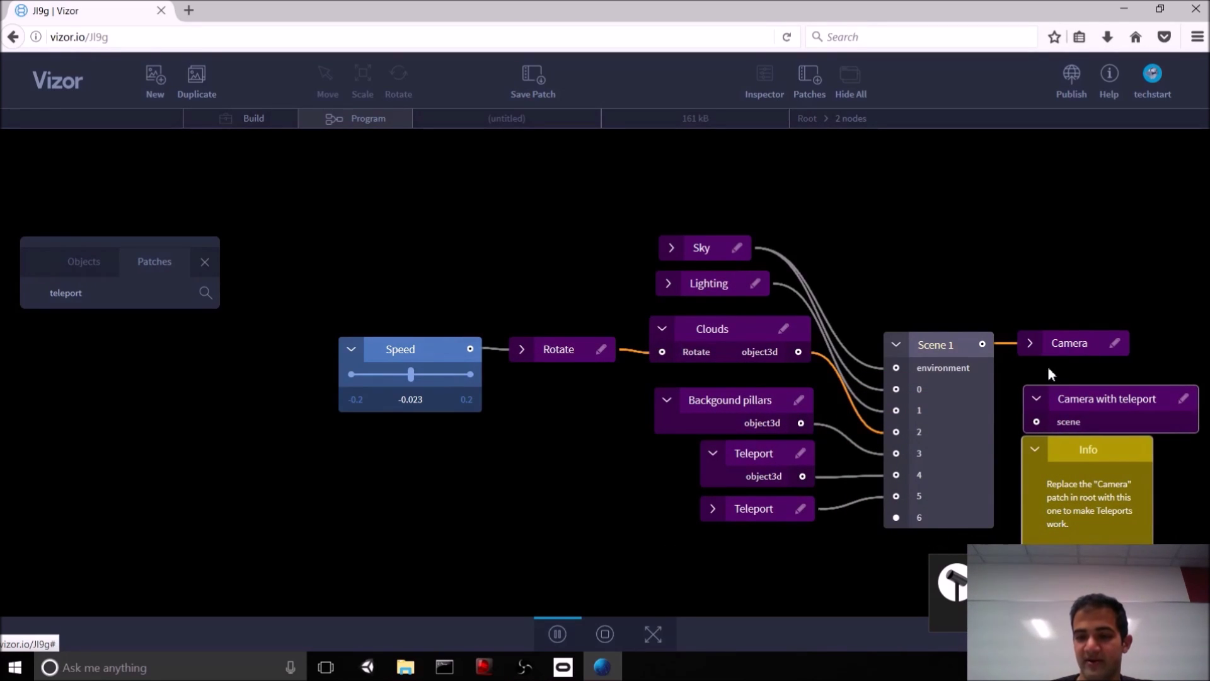
pyautogui.moveTo(982, 344); pyautogui.dragTo(1036, 424)
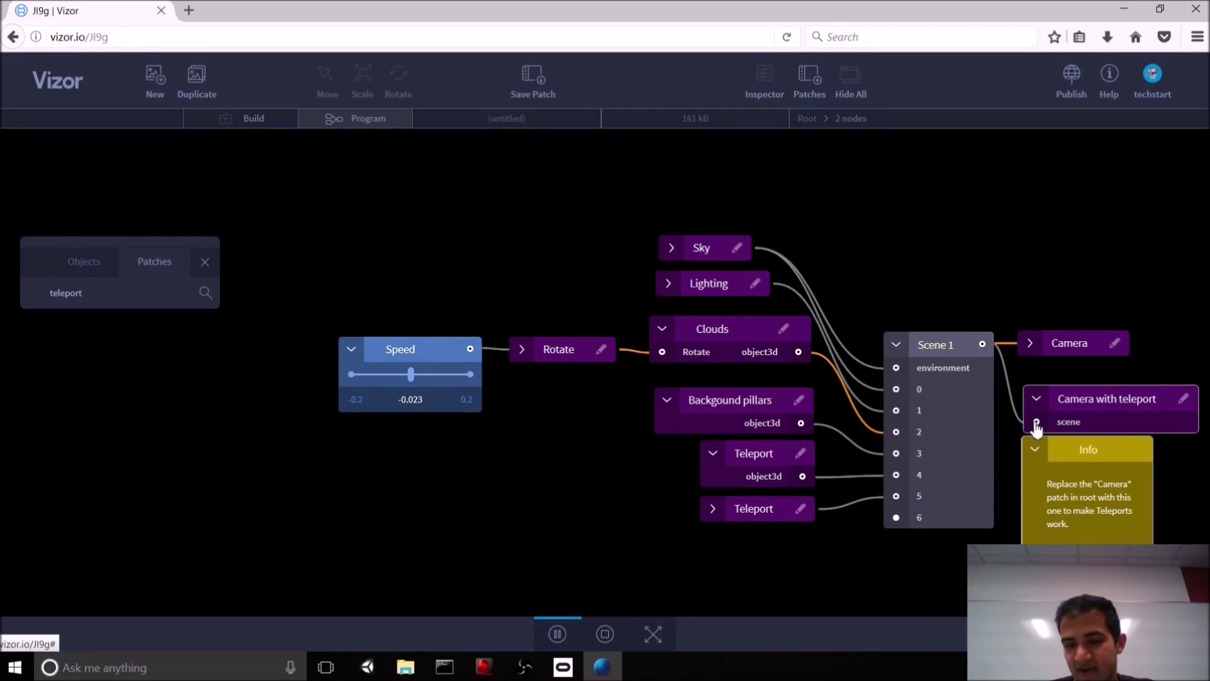
pyautogui.moveTo(923, 389); pyautogui.dragTo(915, 354)
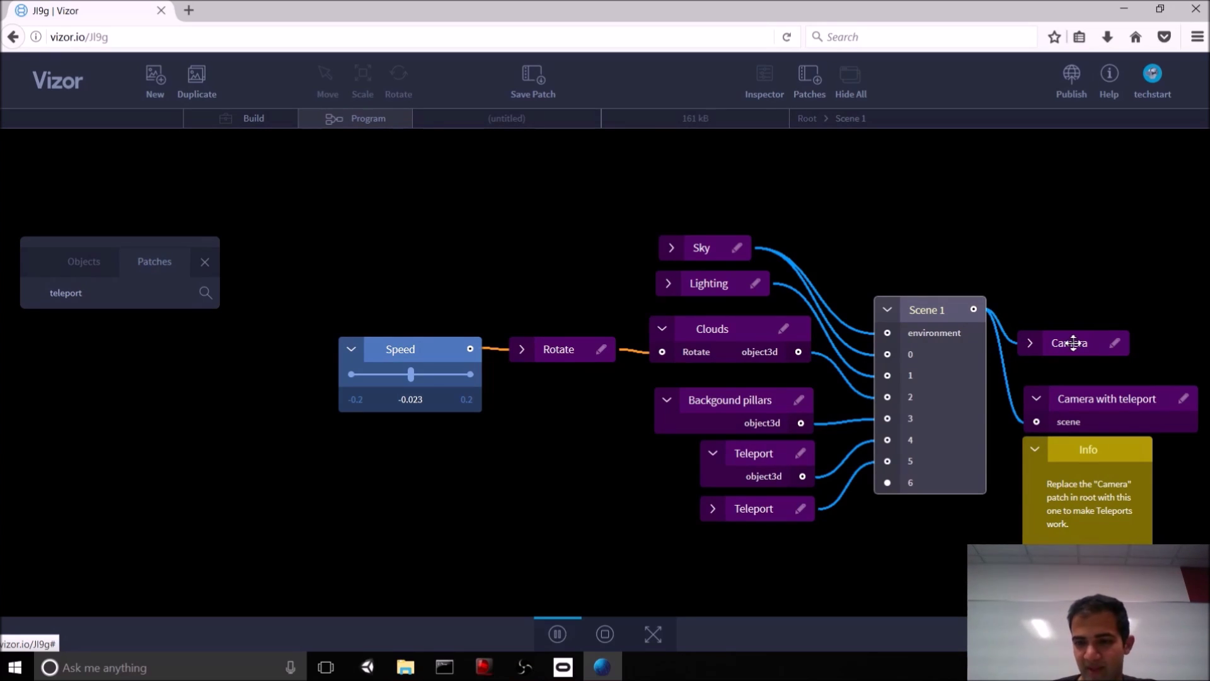
pyautogui.moveTo(1072, 342); pyautogui.dragTo(1079, 332)
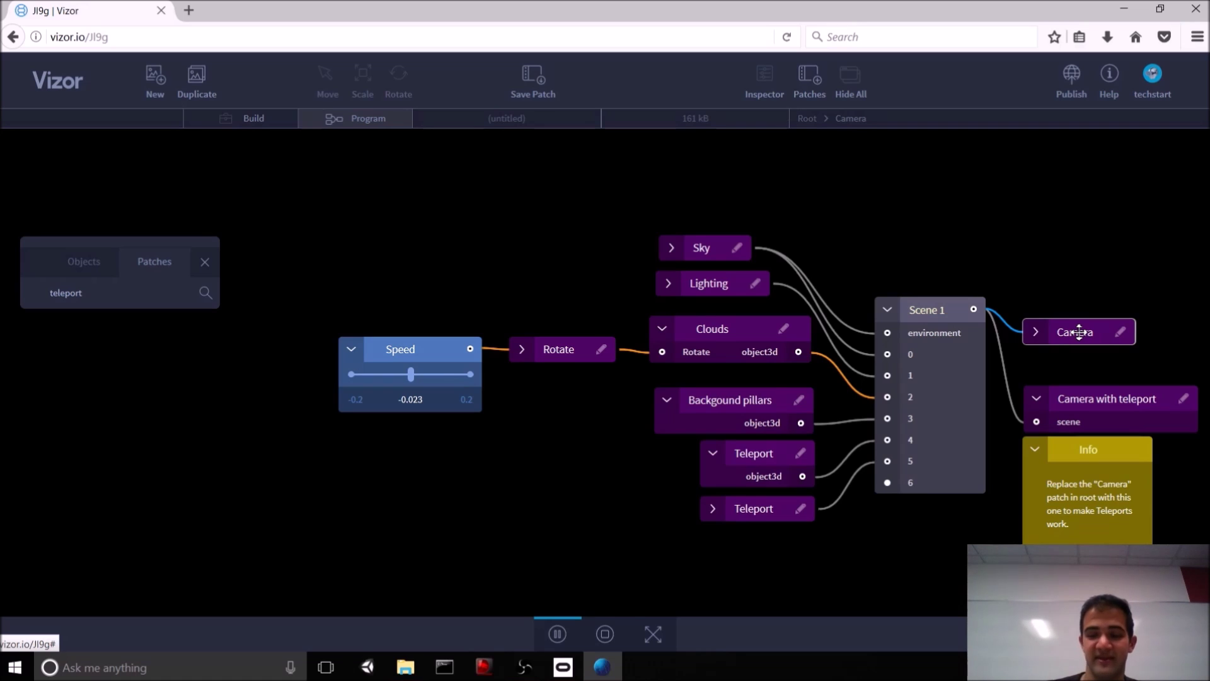
# Delete the default Camera, move Camera with teleport up beside Scene 1, and copy the patch URL.
pyautogui.press('Delete')
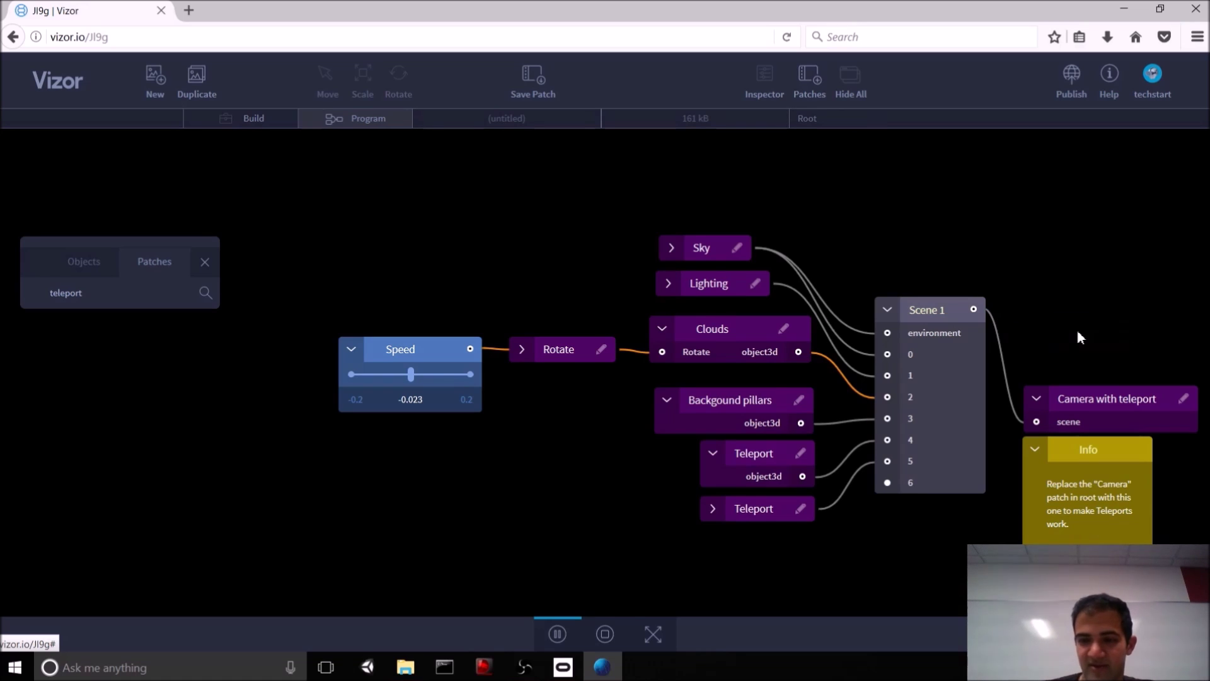
pyautogui.moveTo(1104, 397); pyautogui.dragTo(1102, 294)
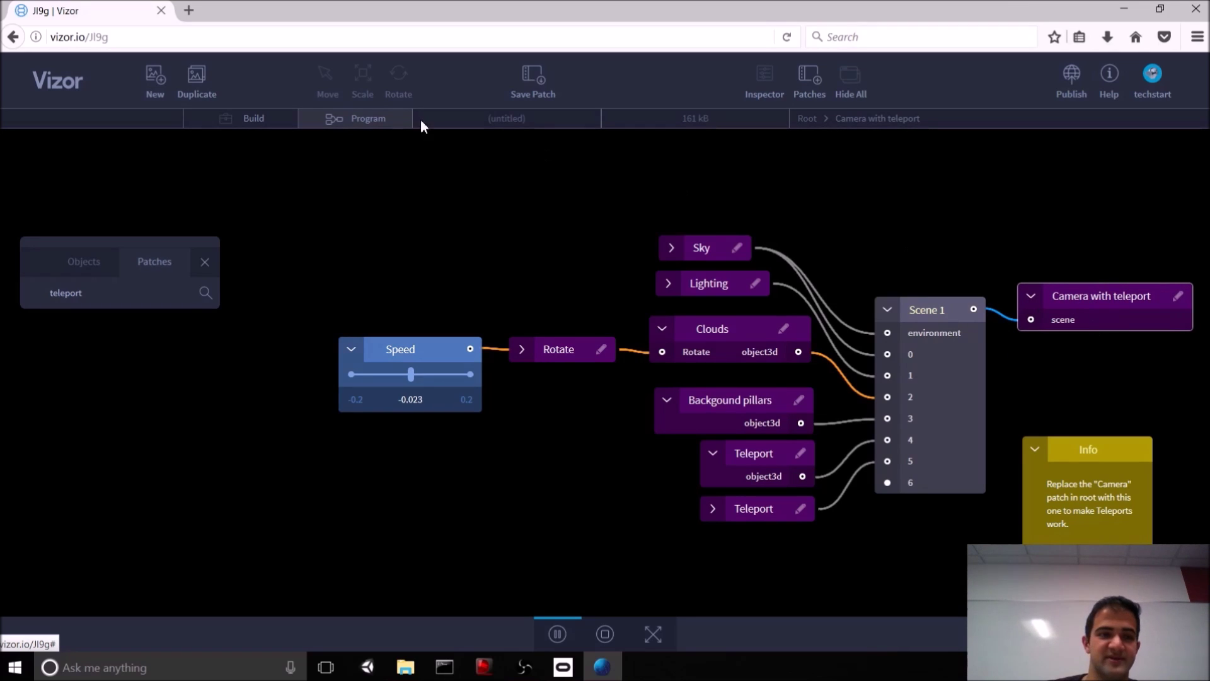
pyautogui.click(123, 38)
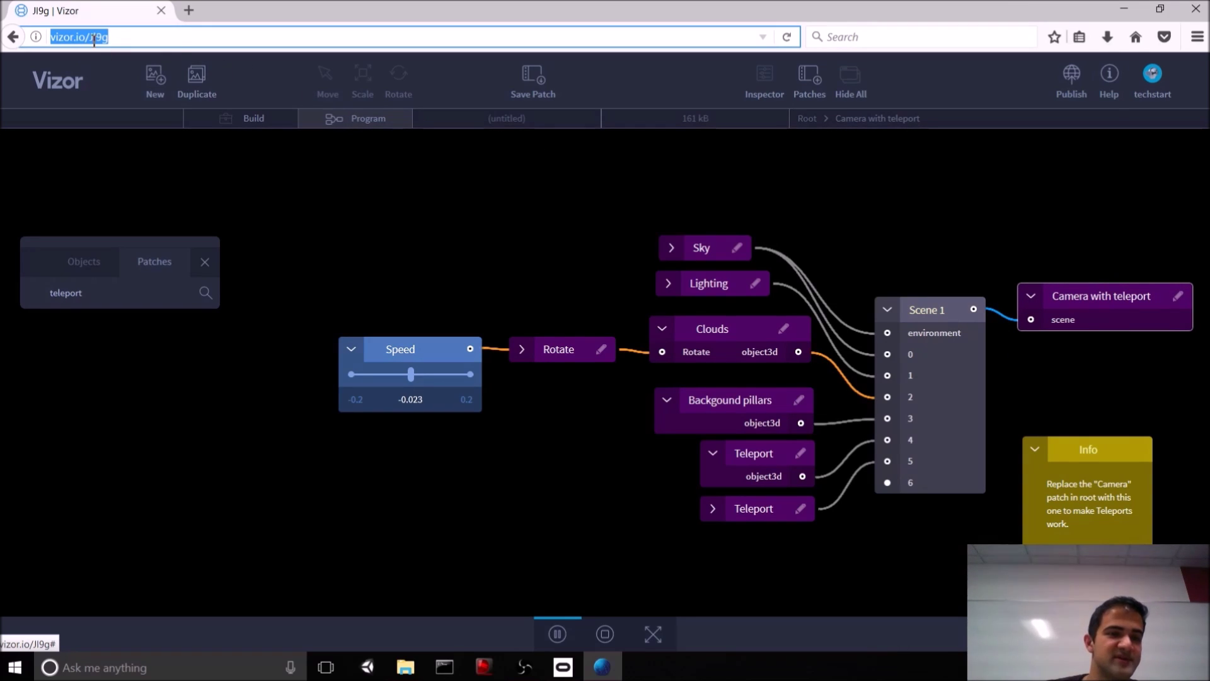
pyautogui.rightClick(93, 40)
pyautogui.click(126, 88)
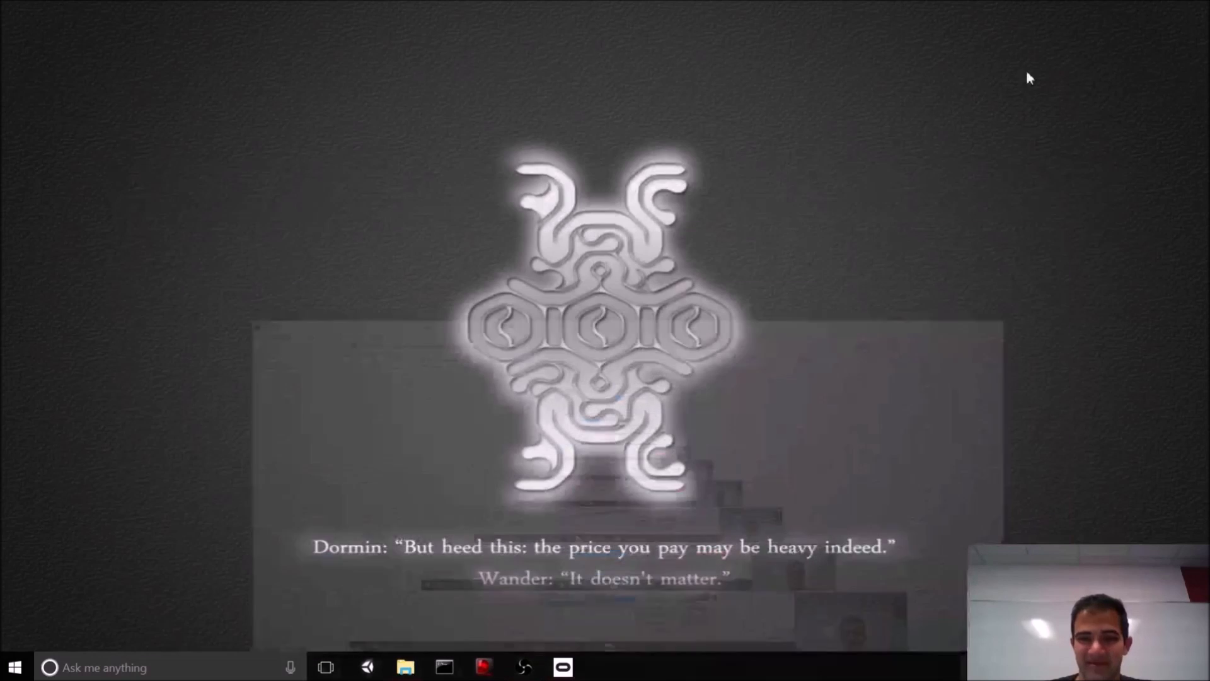
# Launch Firefox Nightly from the taskbar search and load vizor.io/Jl9g.
pyautogui.click(157, 667)
pyautogui.write('nightly')
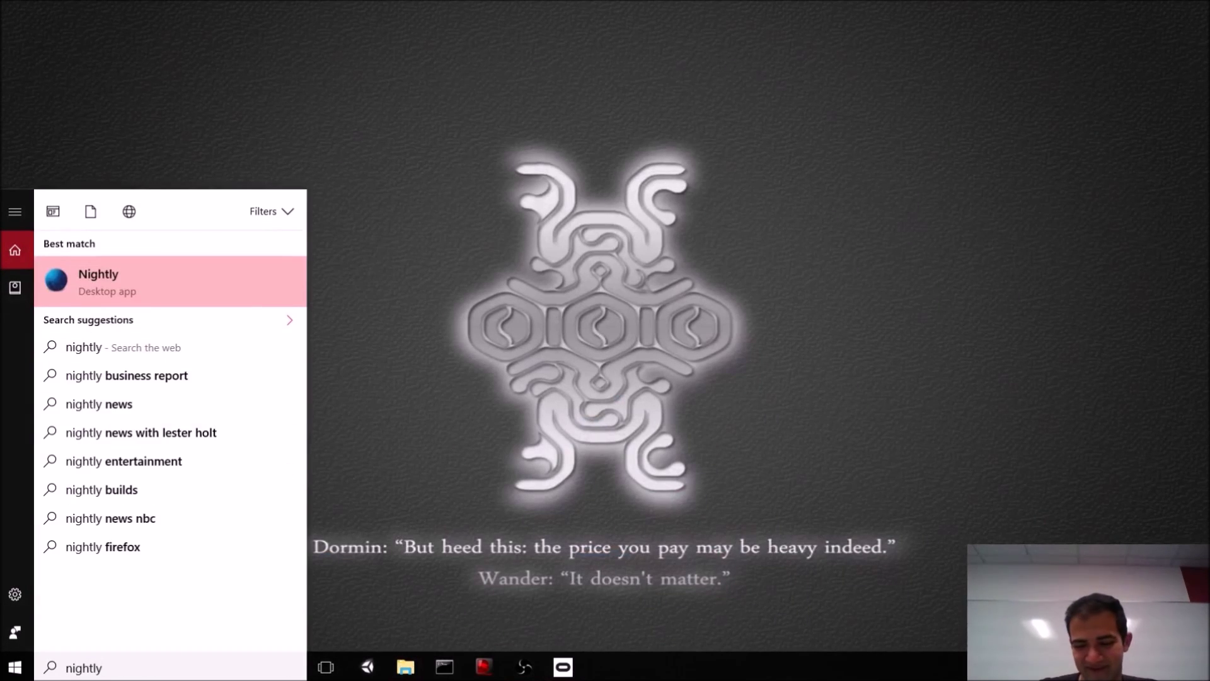
pyautogui.press('Return')
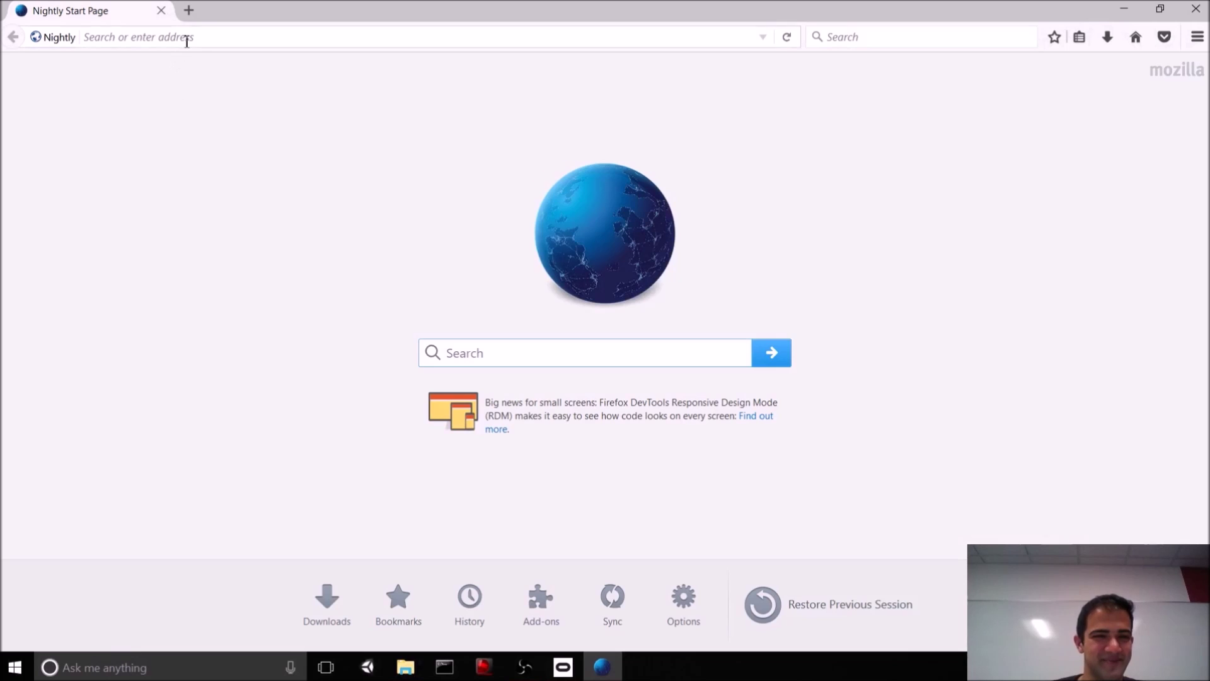
pyautogui.click(187, 40)
pyautogui.hotkey('ctrl', 'v')
pyautogui.press('Return')
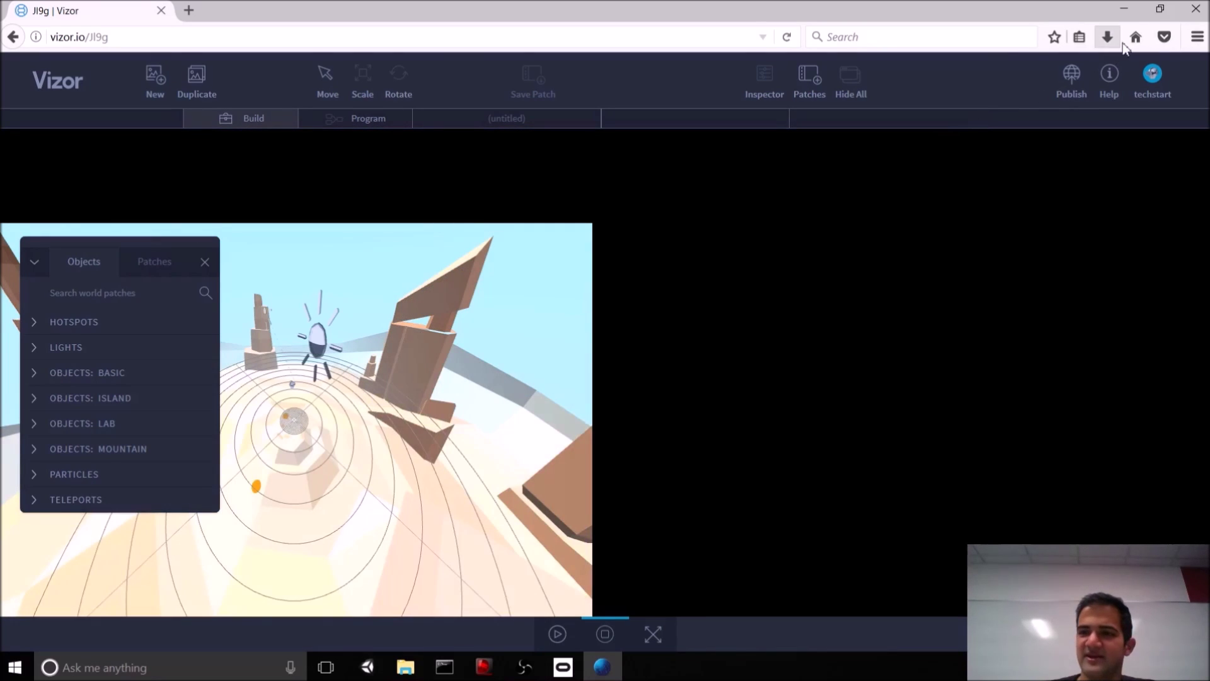
# Re-maximize the window, switch to the Program view and back to Build, then close the browser.
pyautogui.click(1159, 9)
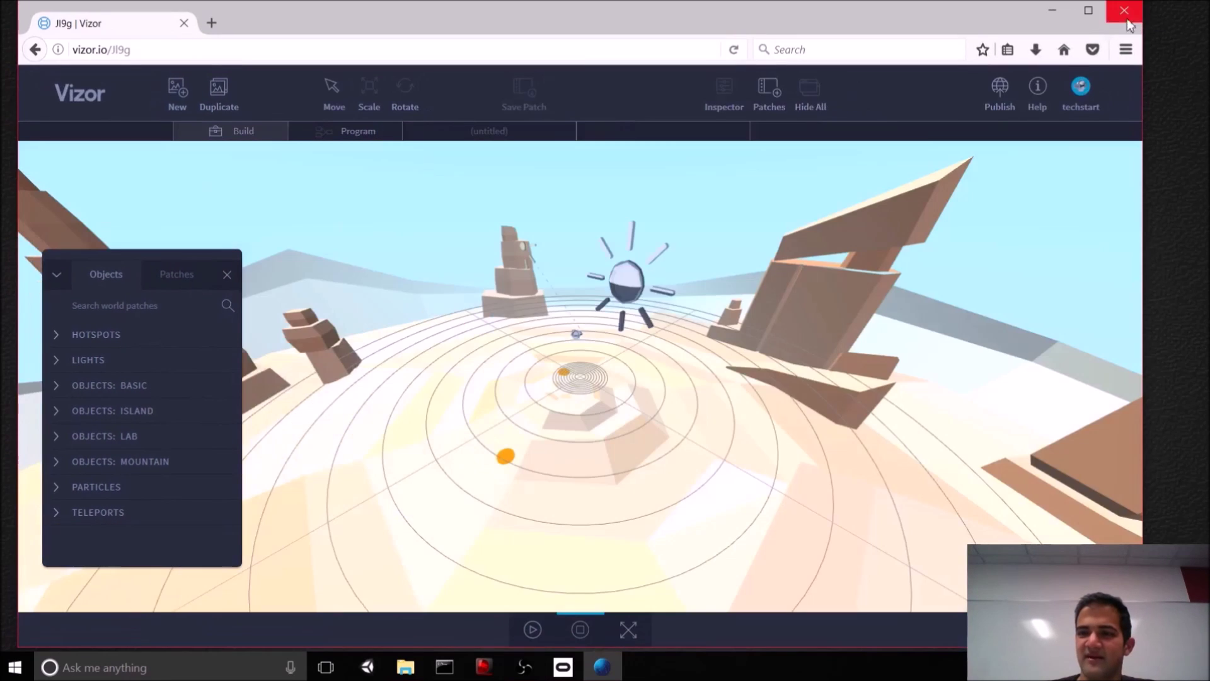
pyautogui.click(1093, 14)
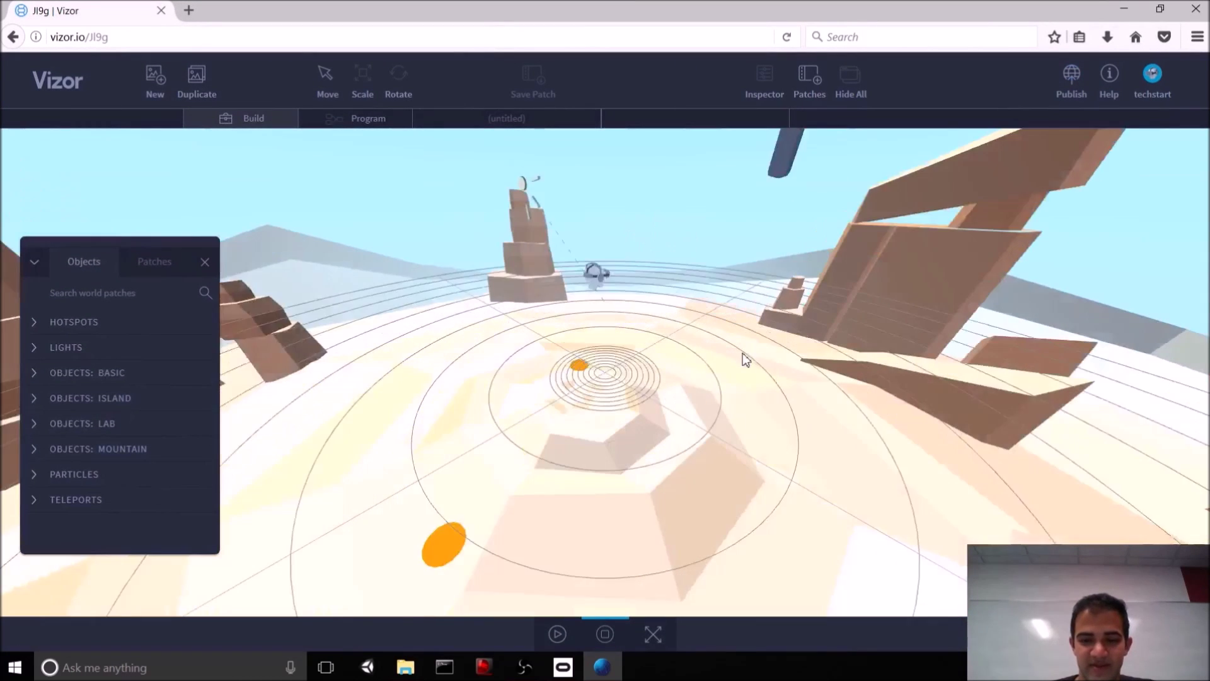
pyautogui.press('Tab')
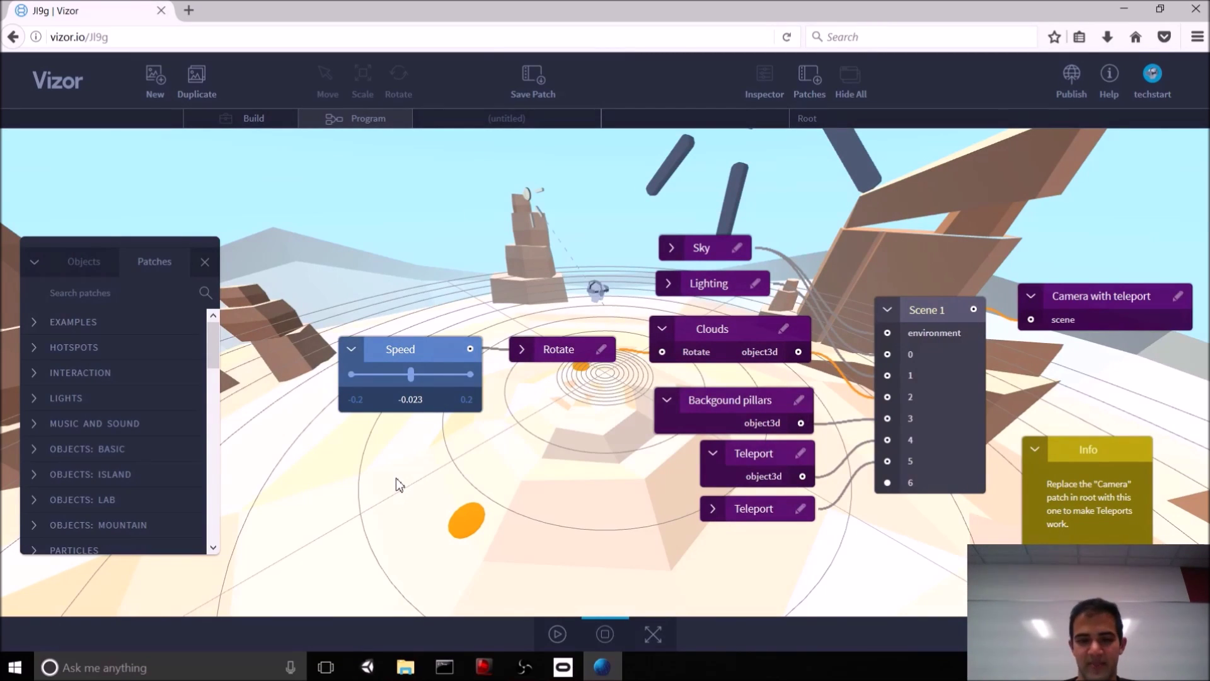
pyautogui.press('Tab')
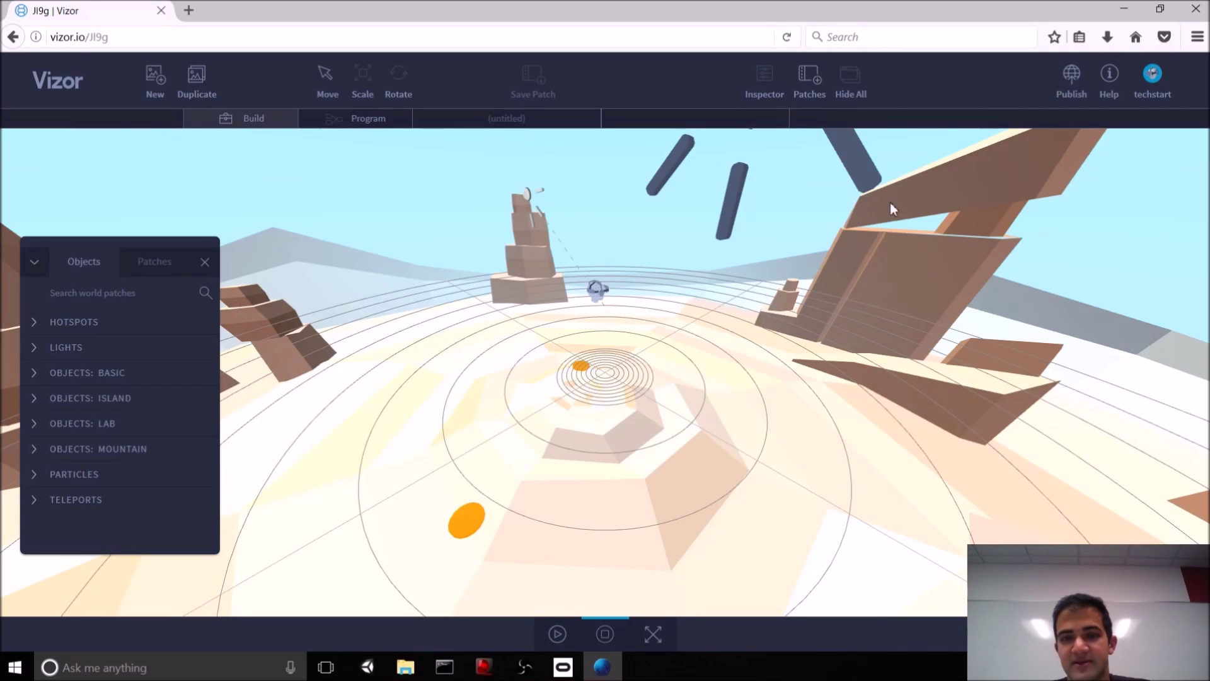
pyautogui.click(1195, 9)
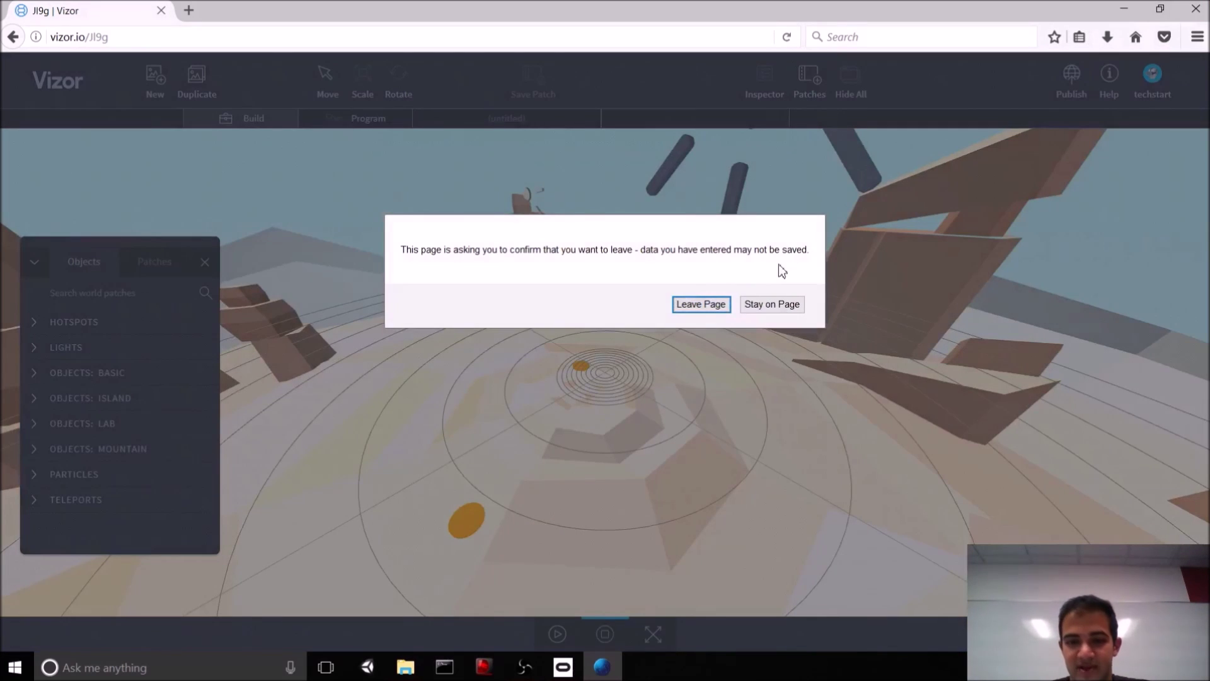
# Confirm leaving the page and relaunch Firefox Nightly from the taskbar search.
pyautogui.click(715, 305)
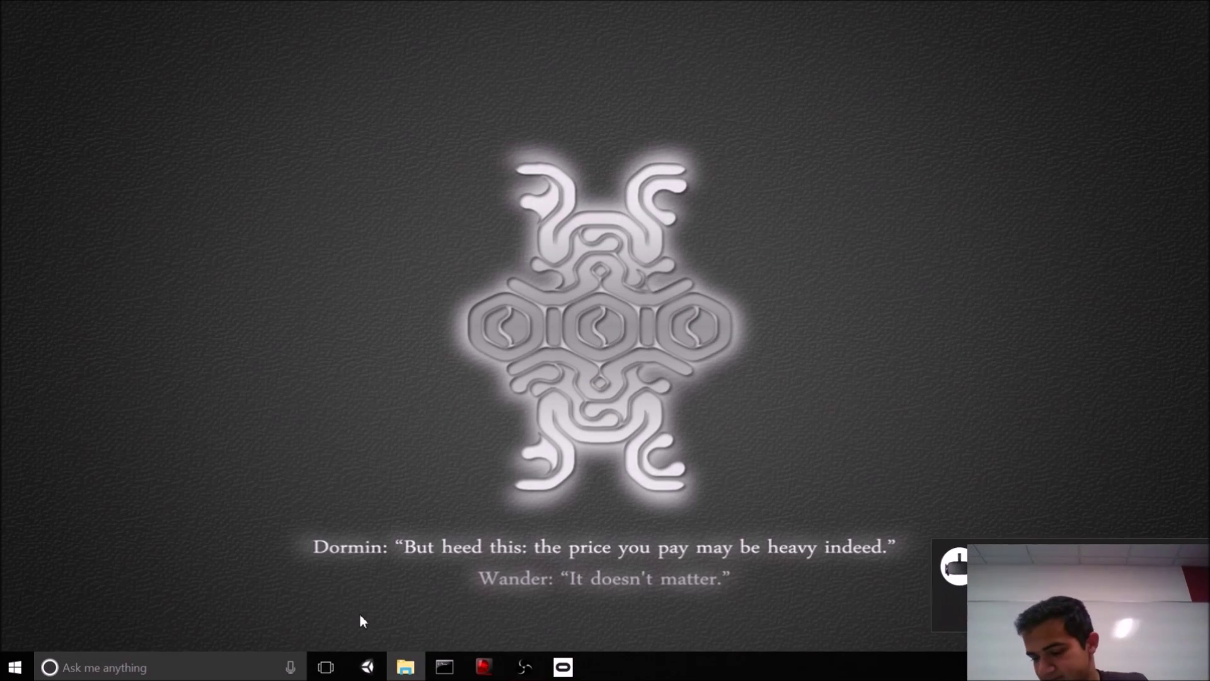
pyautogui.click(235, 668)
pyautogui.write('night')
pyautogui.press('Return')
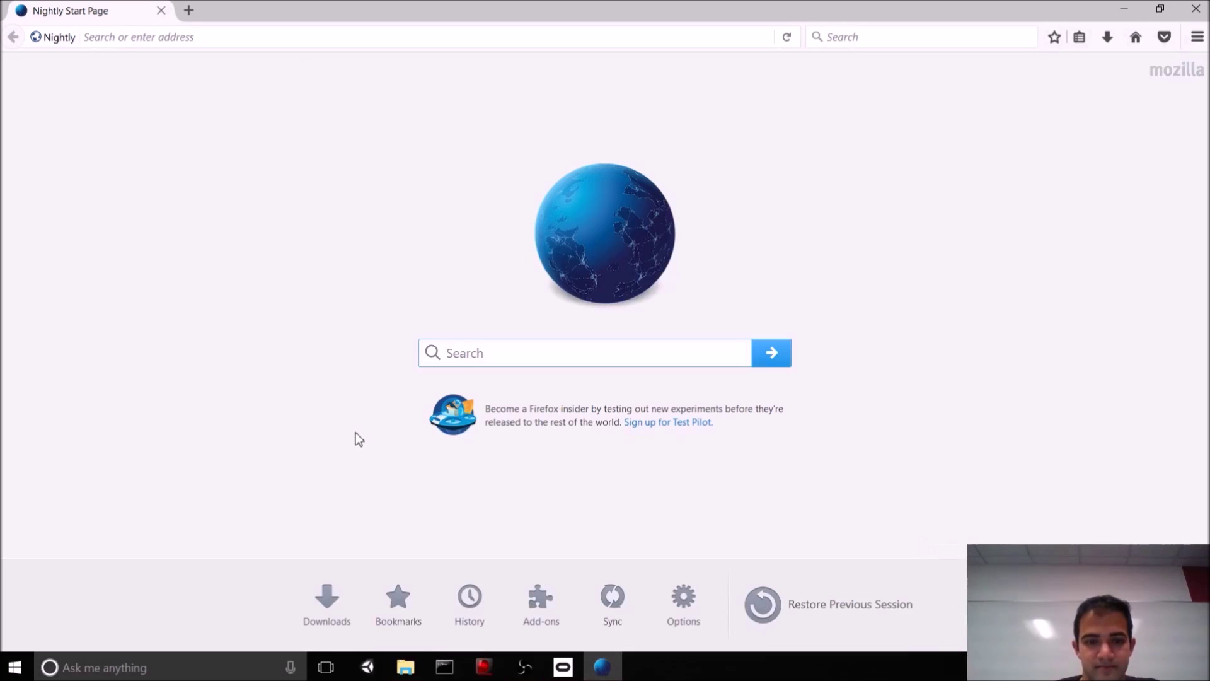
# Reload the Vizor scene at vizor.io/Jl9g and maximize the browser window.
pyautogui.click(302, 42)
pyautogui.hotkey('ctrl', 'v')
pyautogui.press('Return')
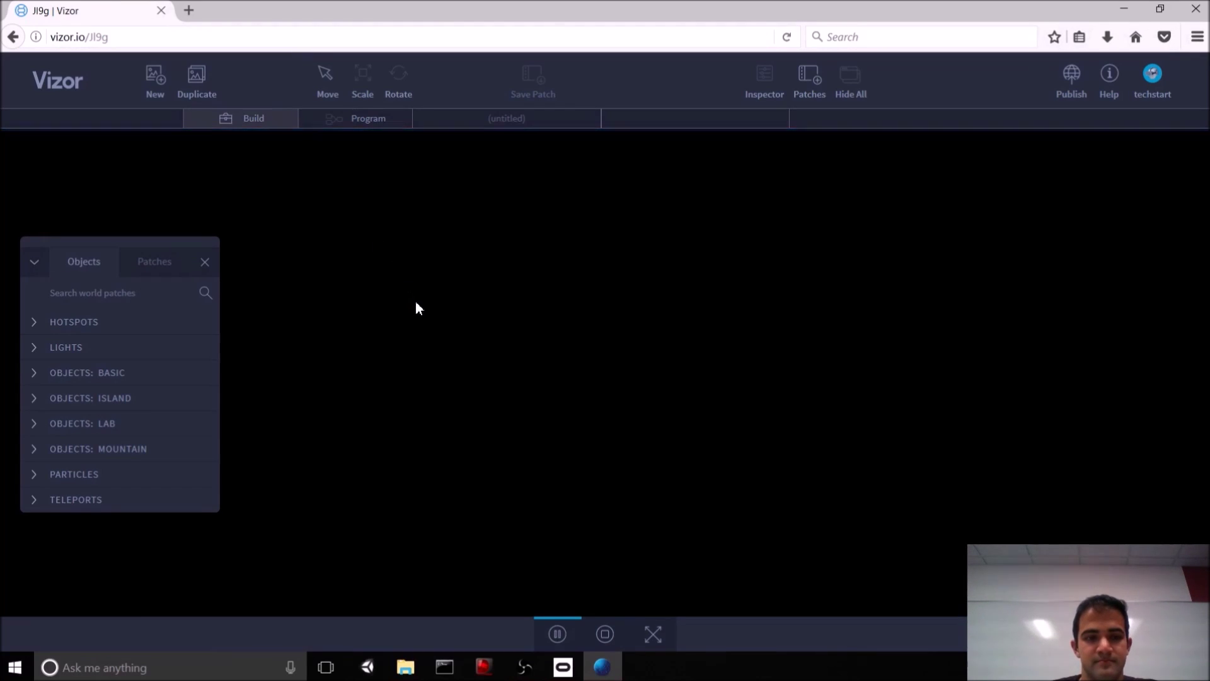
pyautogui.click(1158, 10)
pyautogui.click(1159, 11)
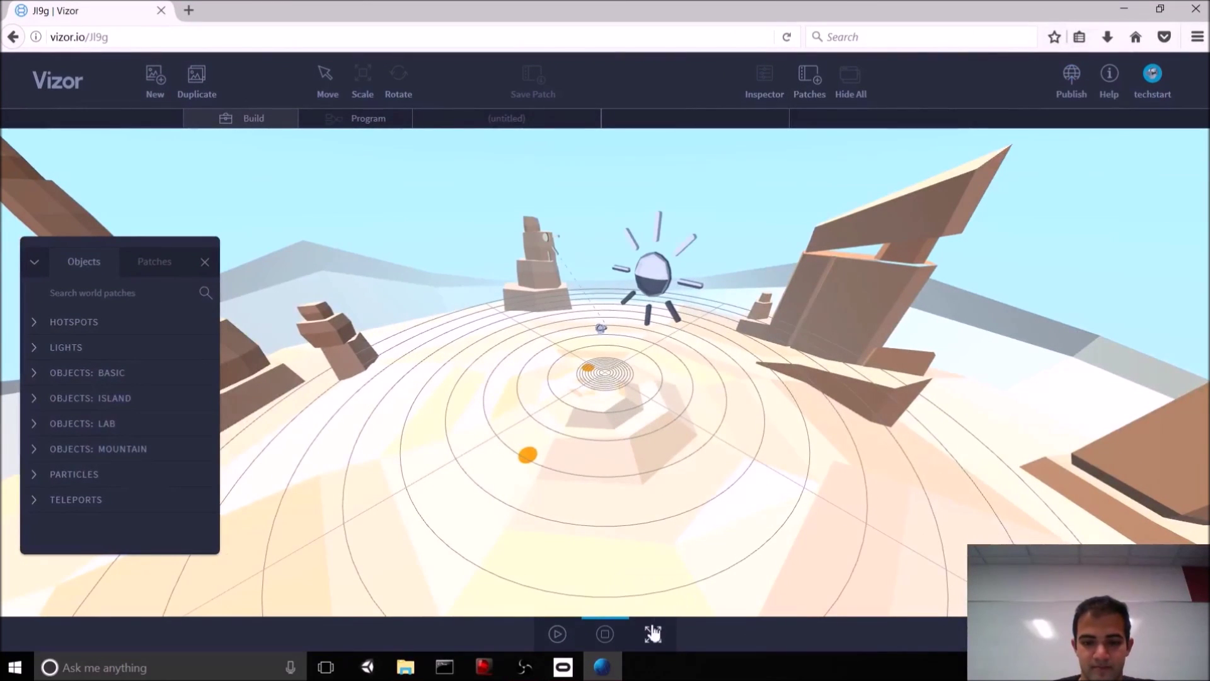
# Preview the island scene full screen, then copy its vizor.io/Jl9g address.
pyautogui.click(655, 637)
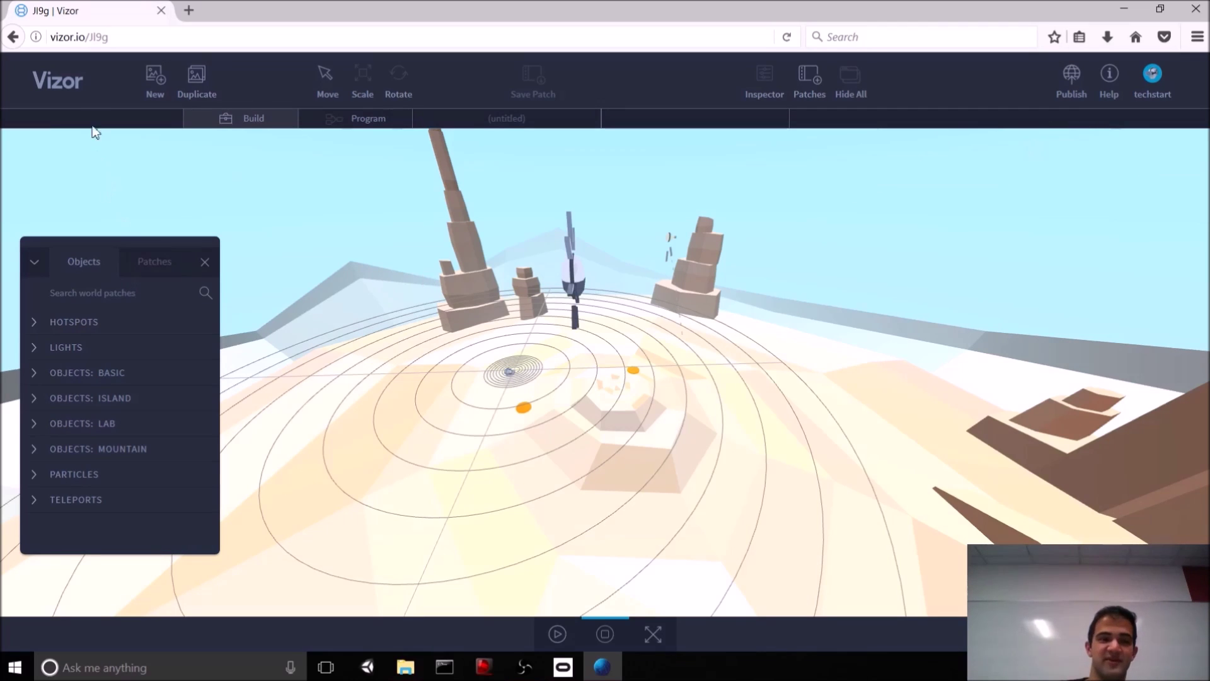
pyautogui.click(85, 39)
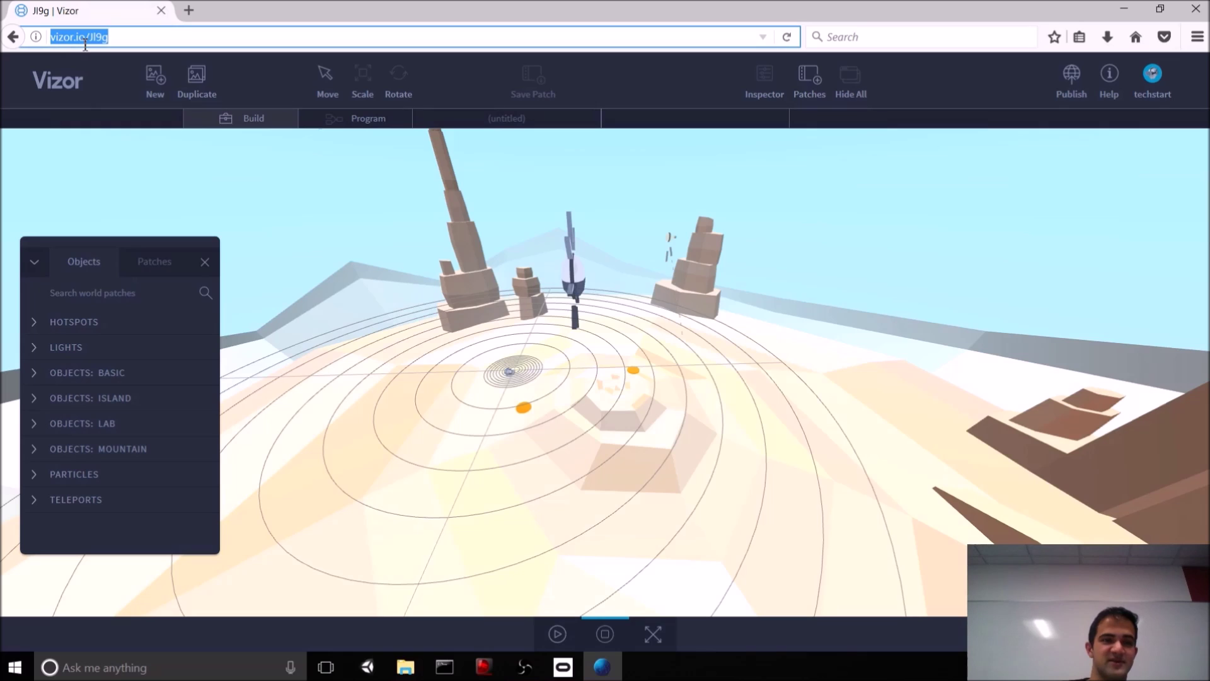
pyautogui.rightClick(85, 44)
pyautogui.click(127, 88)
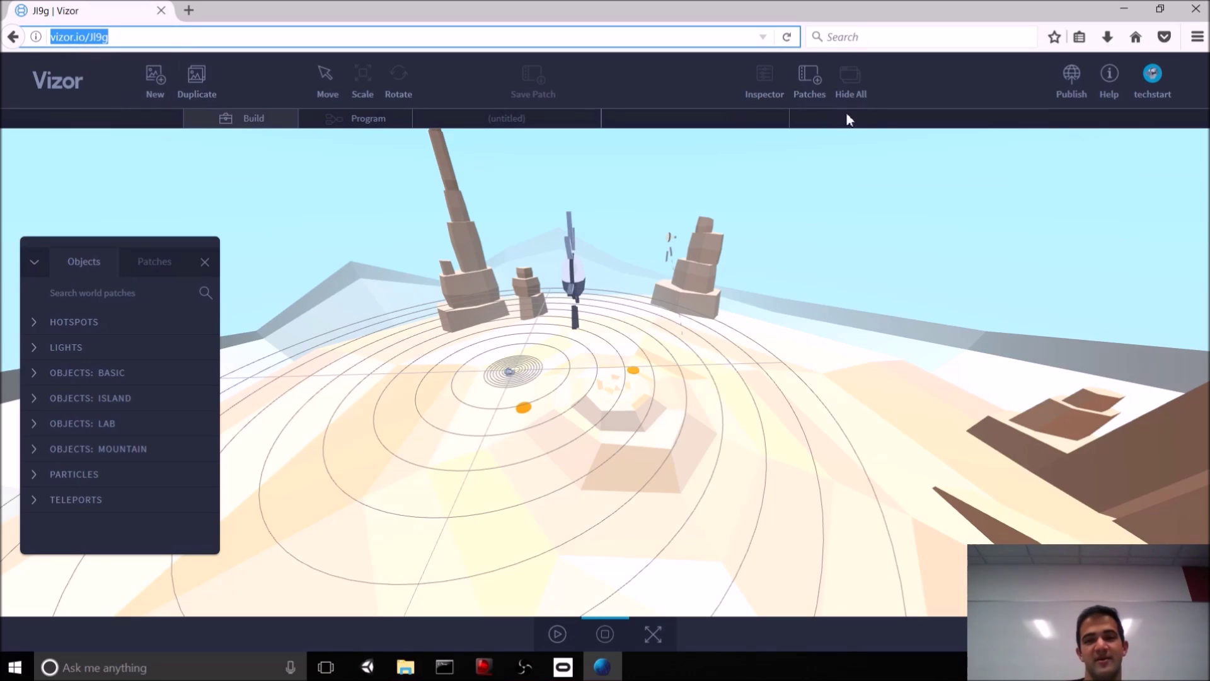
# Publish the scene as public under the file name fusedvr_teleport.
pyautogui.click(1071, 80)
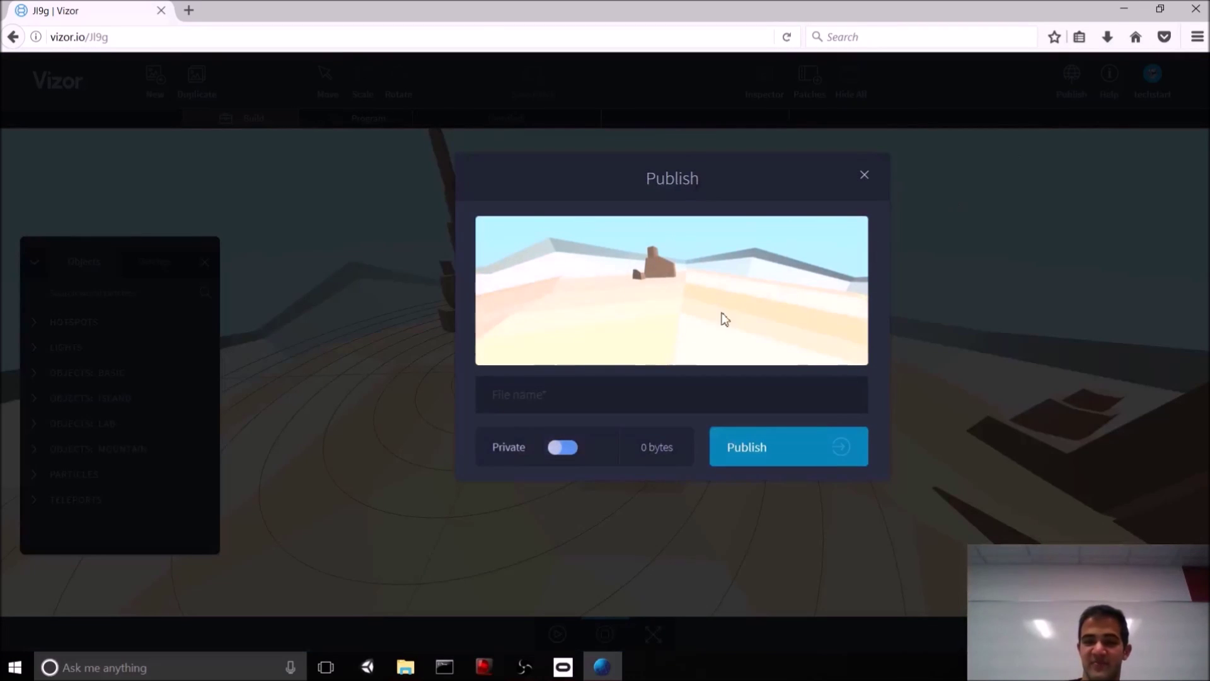
pyautogui.click(570, 397)
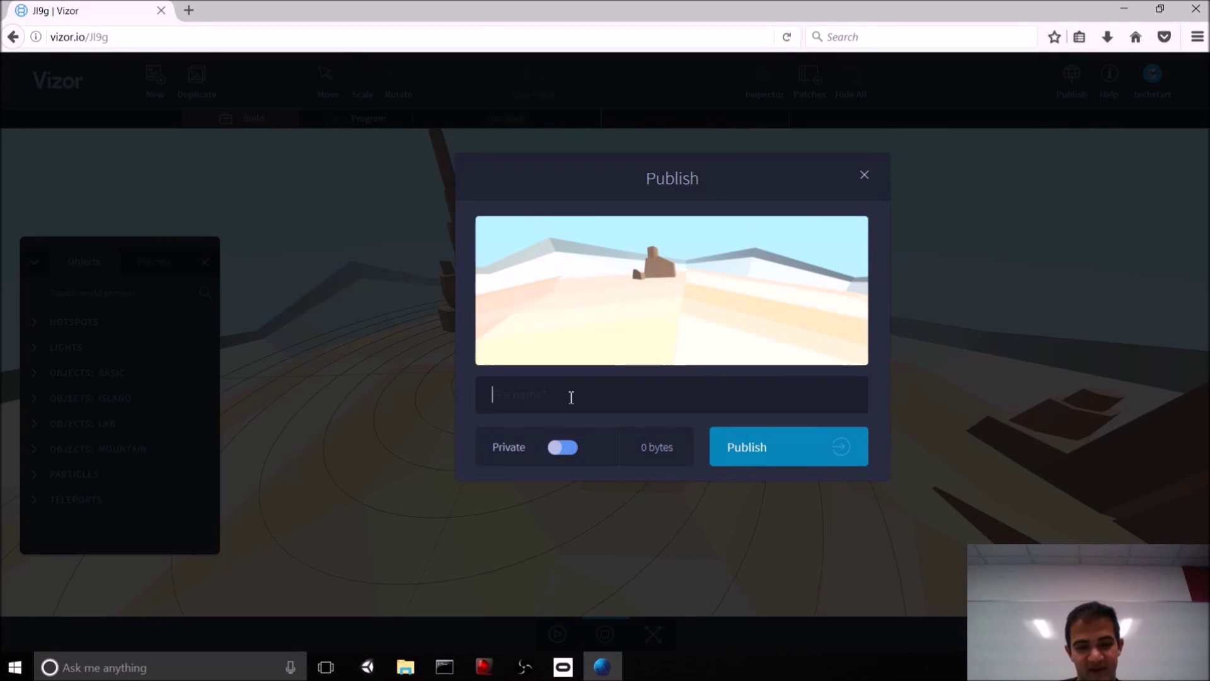
pyautogui.write('fusedvr_')
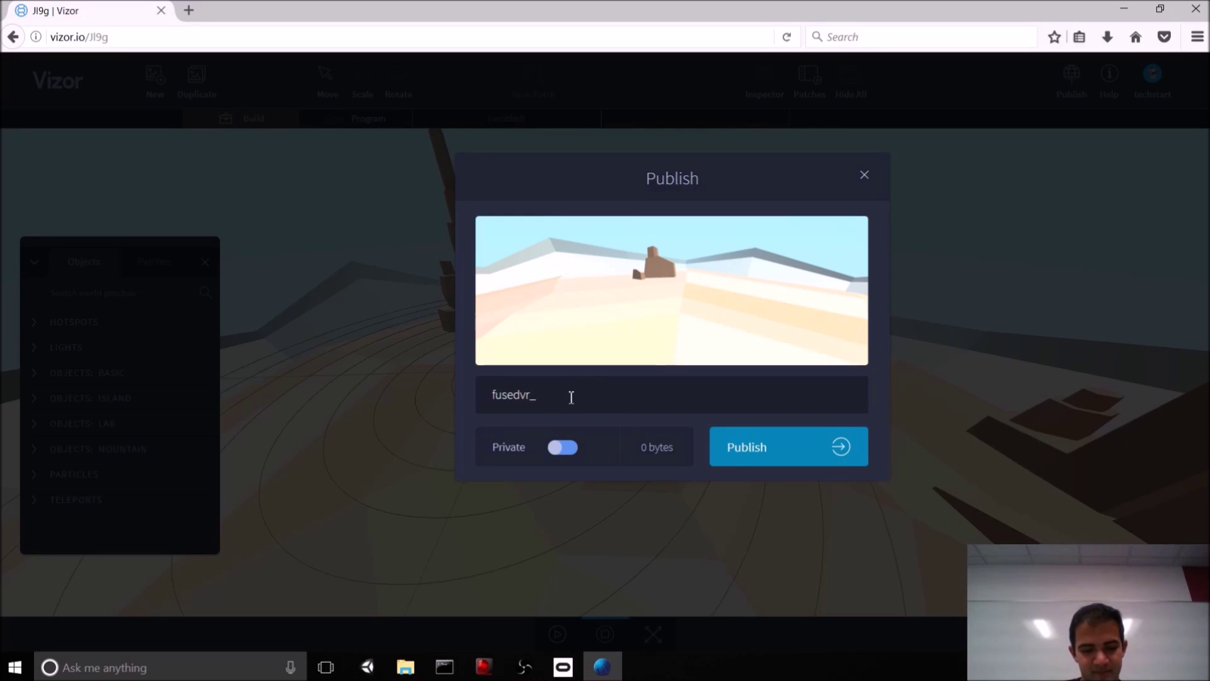
pyautogui.write('teleport')
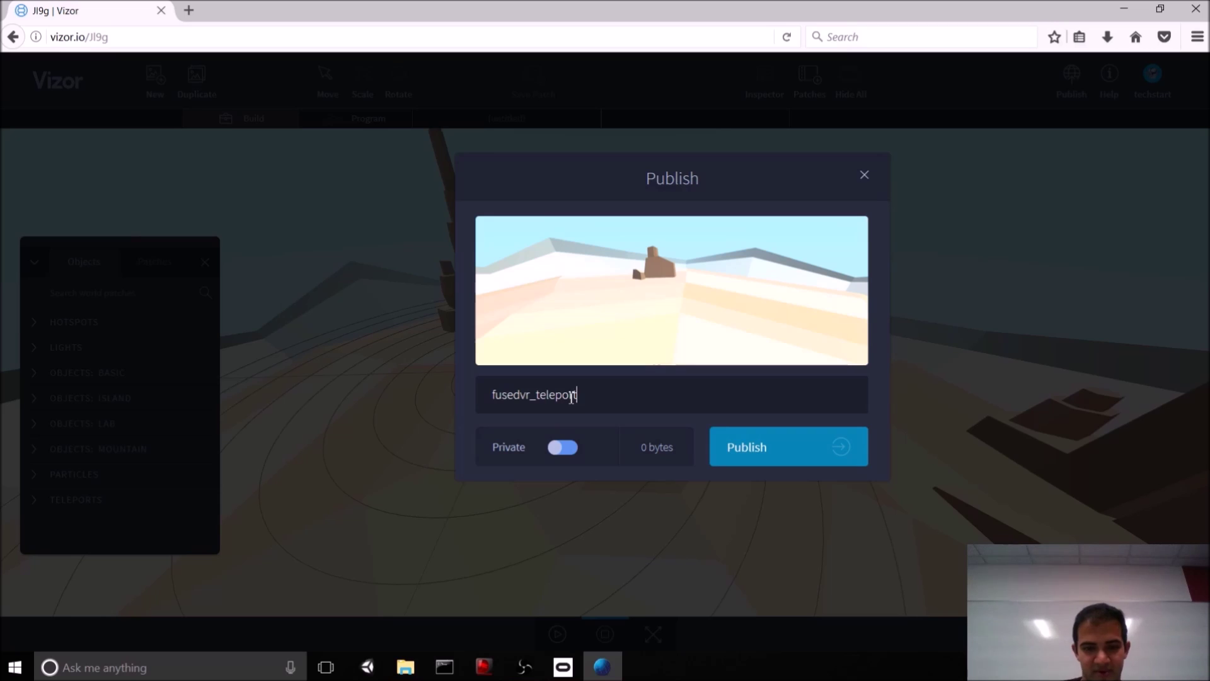
pyautogui.click(562, 447)
pyautogui.click(789, 448)
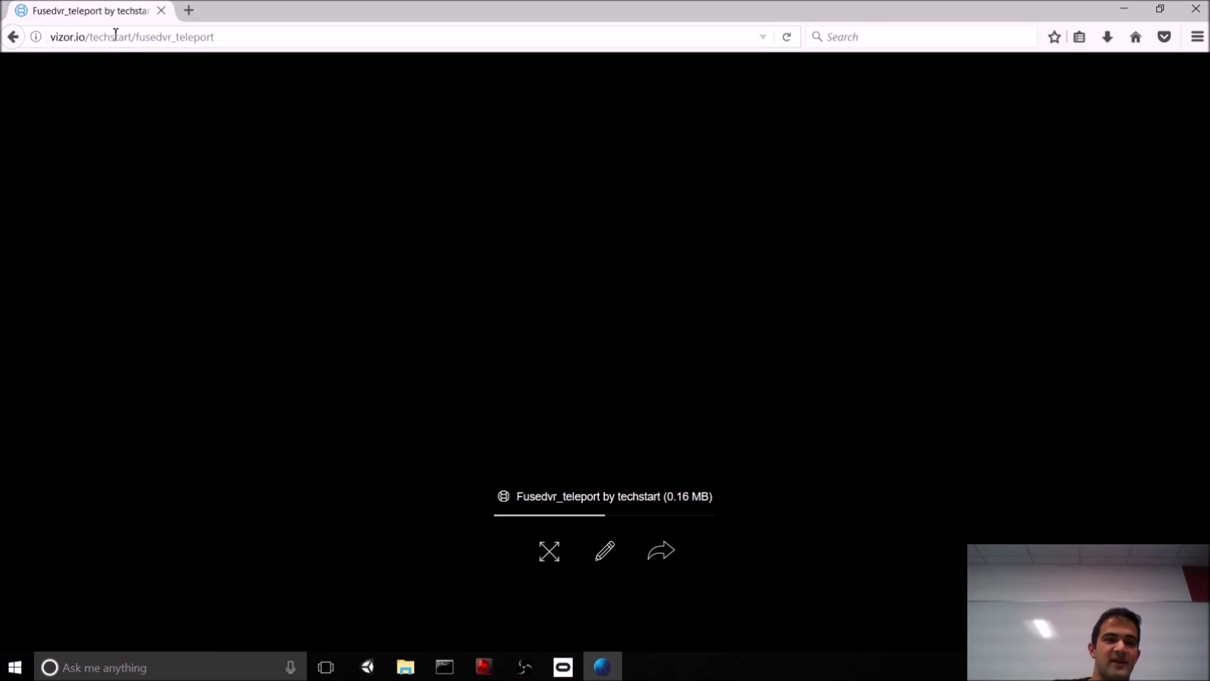
pyautogui.click(120, 38)
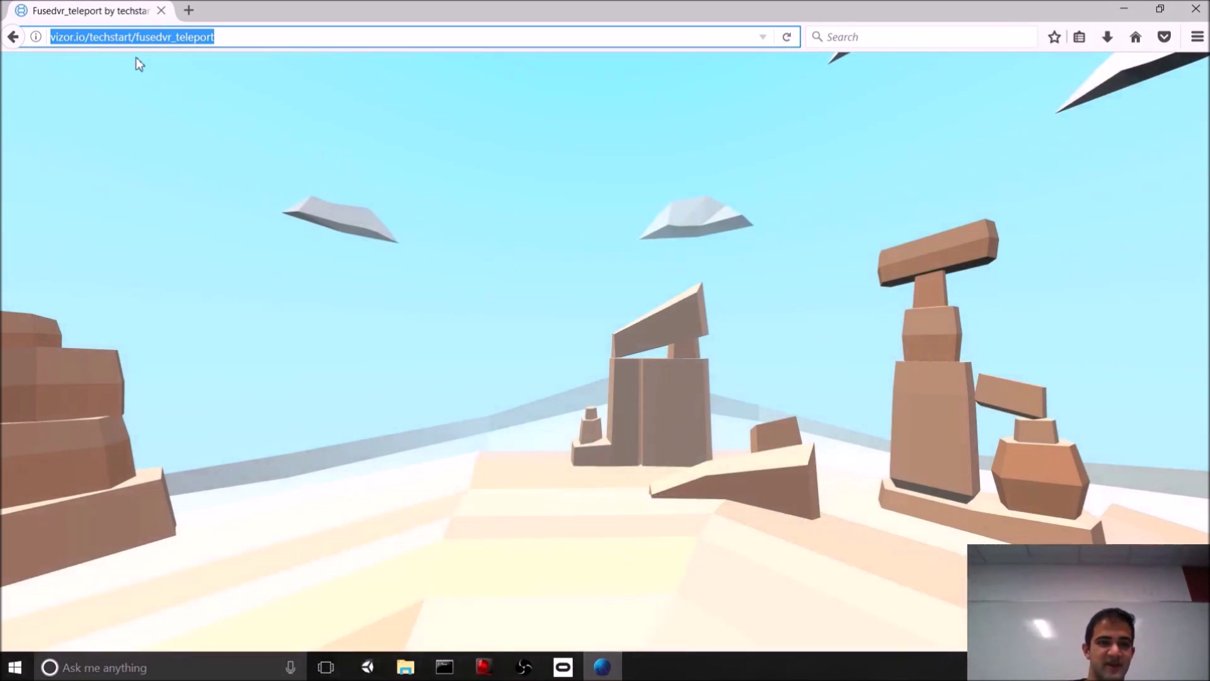
# Trim the address to vizor.io, open the home page, and scroll the gallery briefly.
pyautogui.click(95, 38)
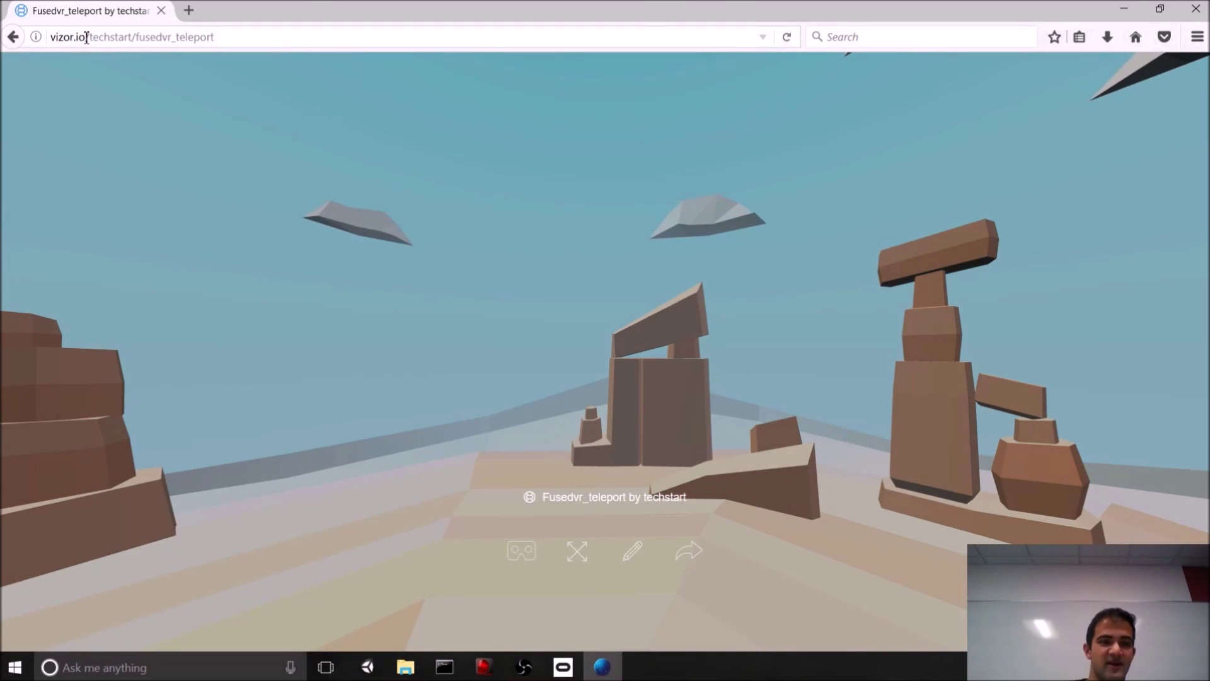
pyautogui.moveTo(87, 38); pyautogui.dragTo(314, 16)
pyautogui.press('BackSpace')
pyautogui.press('Return')
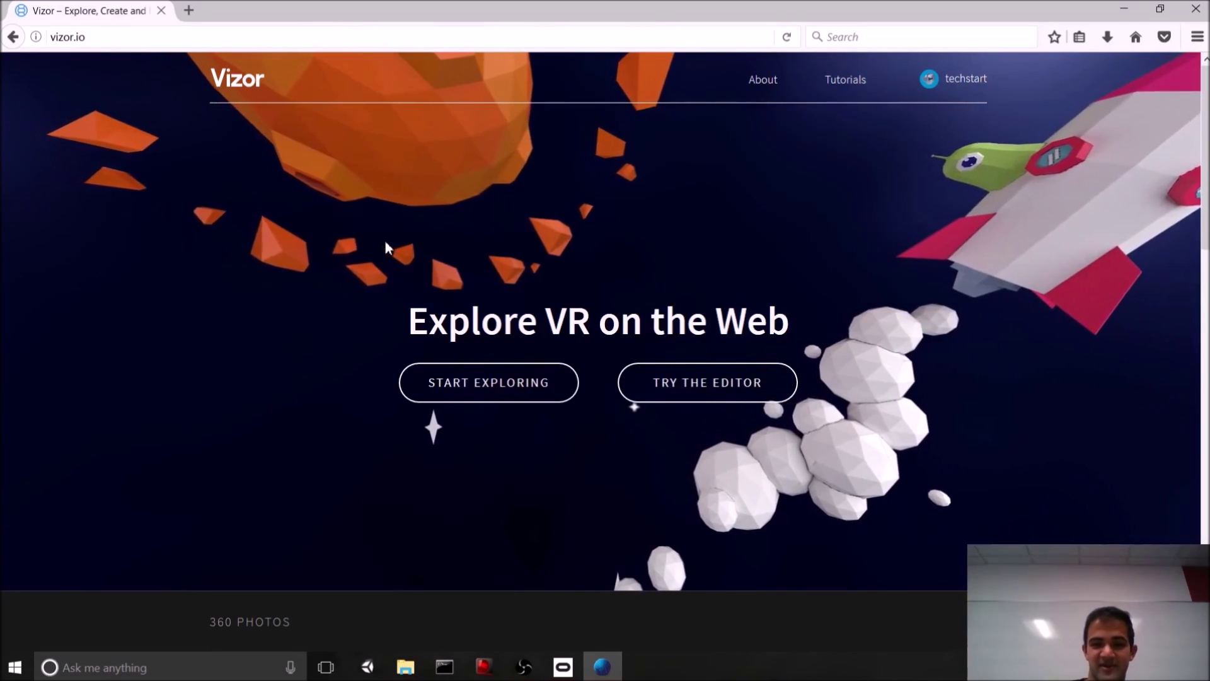
pyautogui.scroll(-10, 669, 328)
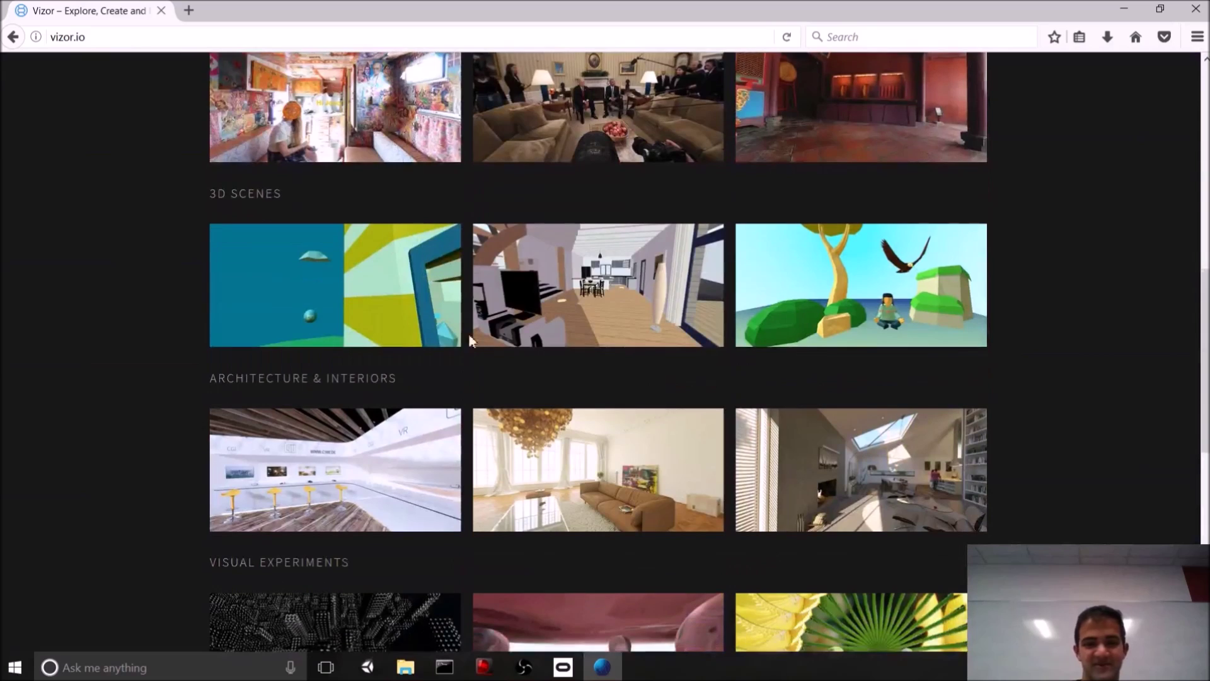
pyautogui.scroll(-5, 668, 328)
pyautogui.scroll(15, 668, 327)
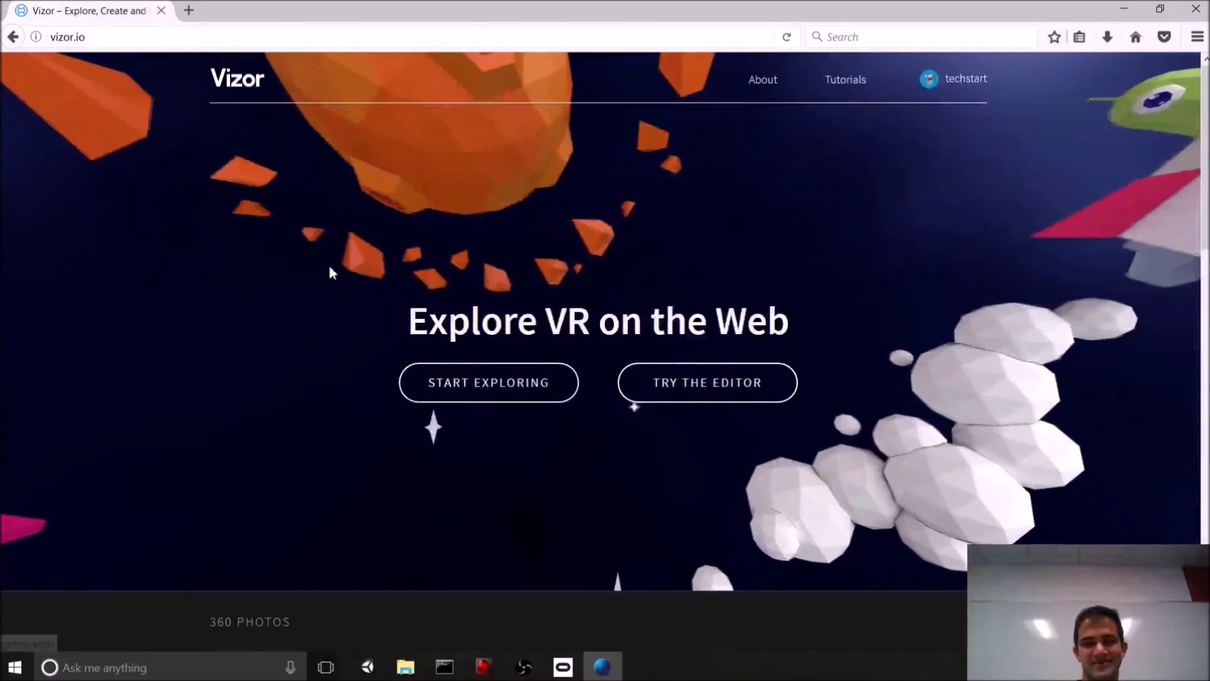